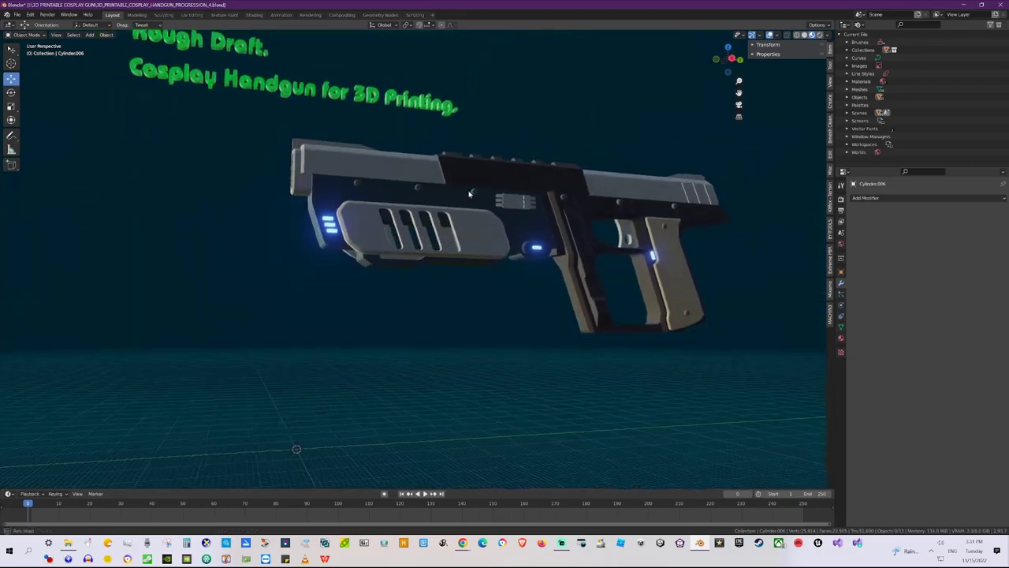
Step: Separate the two halves of the handgun by moving one half about -41.5 m along X
middle_drag(344, 185, 307, 190)
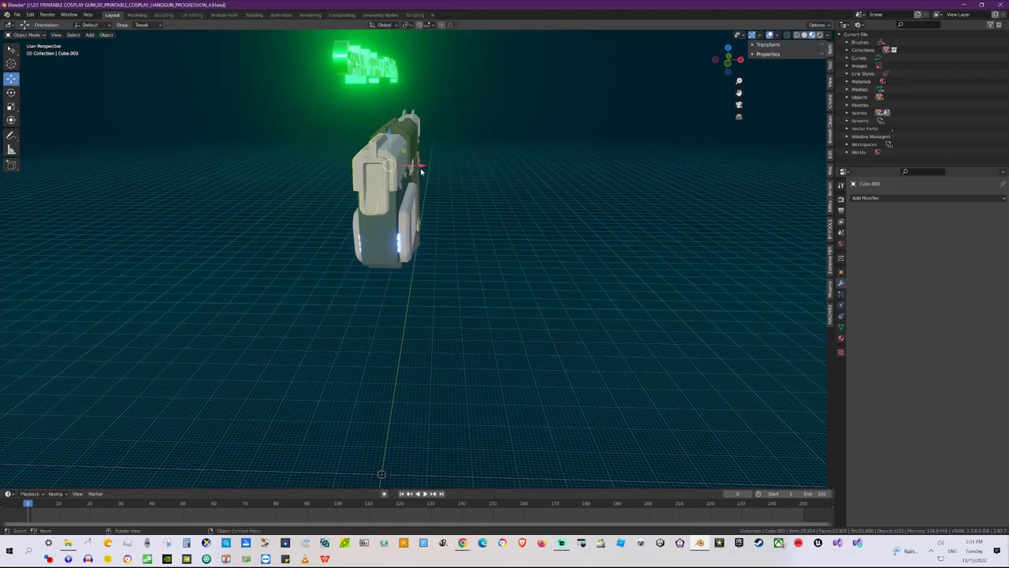
key(shift+d)
key(x)
click(255, 171)
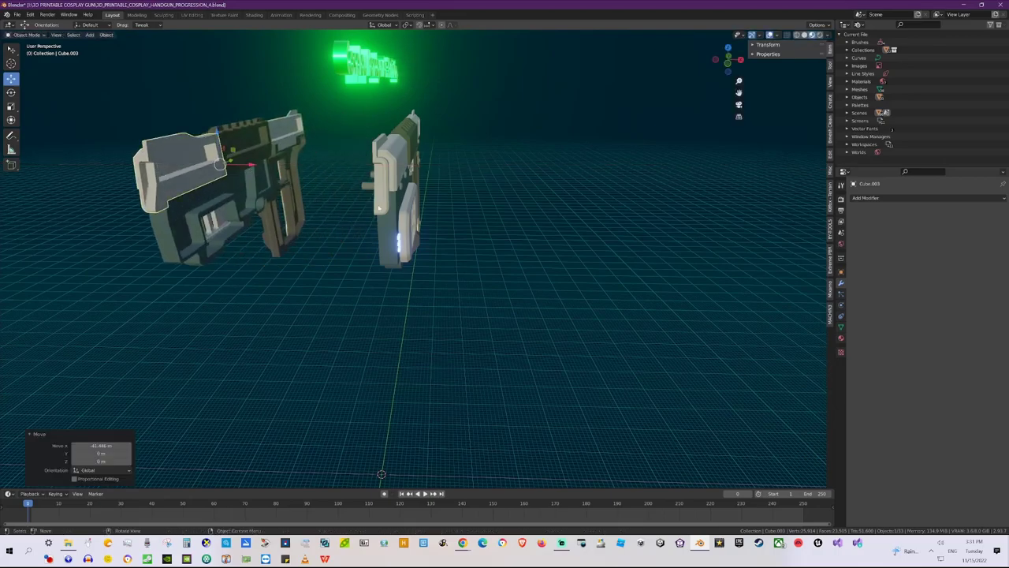
middle_drag(254, 171, 379, 257)
scroll(371, 301, down, 4)
middle_drag(405, 226, 517, 165)
middle_drag(394, 193, 83, 127)
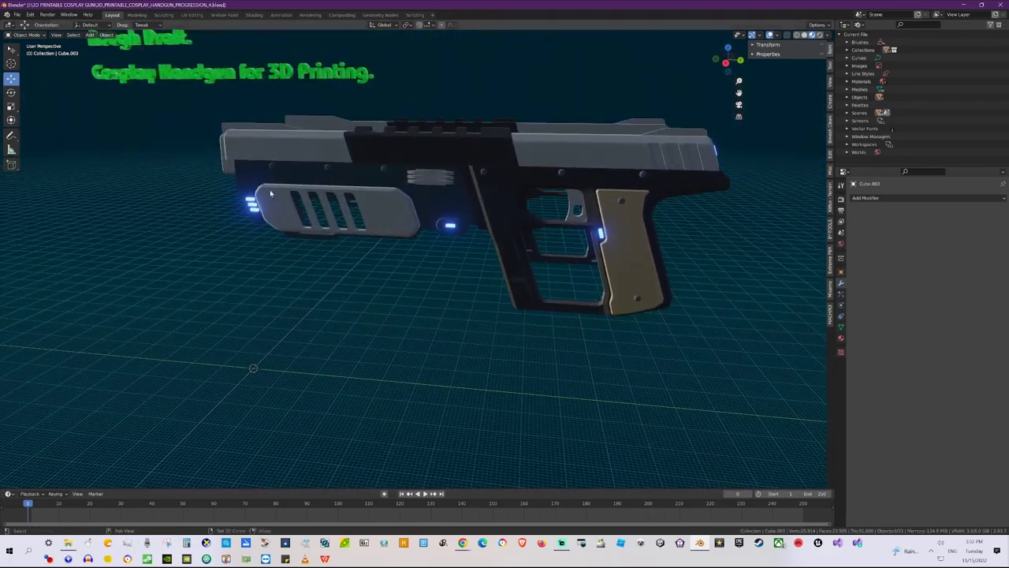
Step: Slide the front upper piece forward off the frame along Y and lift the dark ridged top section about 34 m along Z
middle_drag(271, 193, 292, 205)
click(294, 206)
drag(334, 170, 221, 161)
click(389, 194)
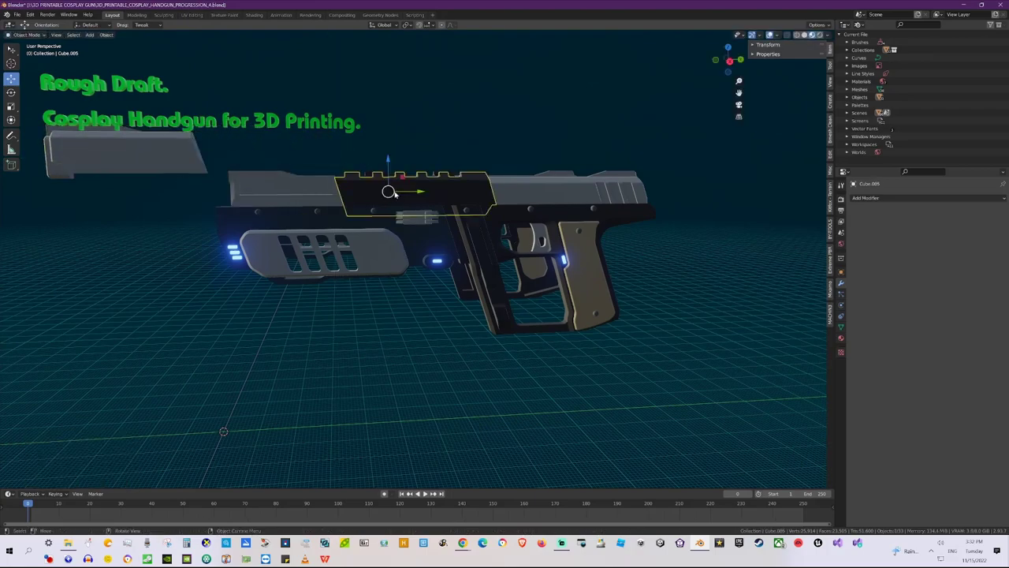
shift+middle_drag(390, 193, 342, 190)
scroll(342, 191, up, 1)
drag(336, 202, 338, 49)
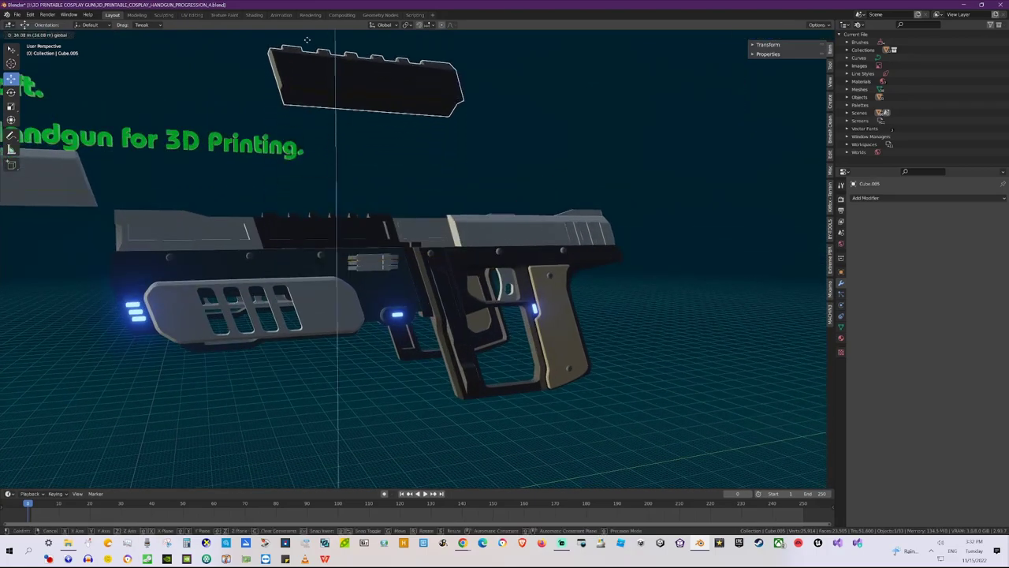
Step: Lift the rear slide piece about 18.25 m along Z and move it back about 41.47 m along Y
click(471, 226)
drag(453, 208, 442, 136)
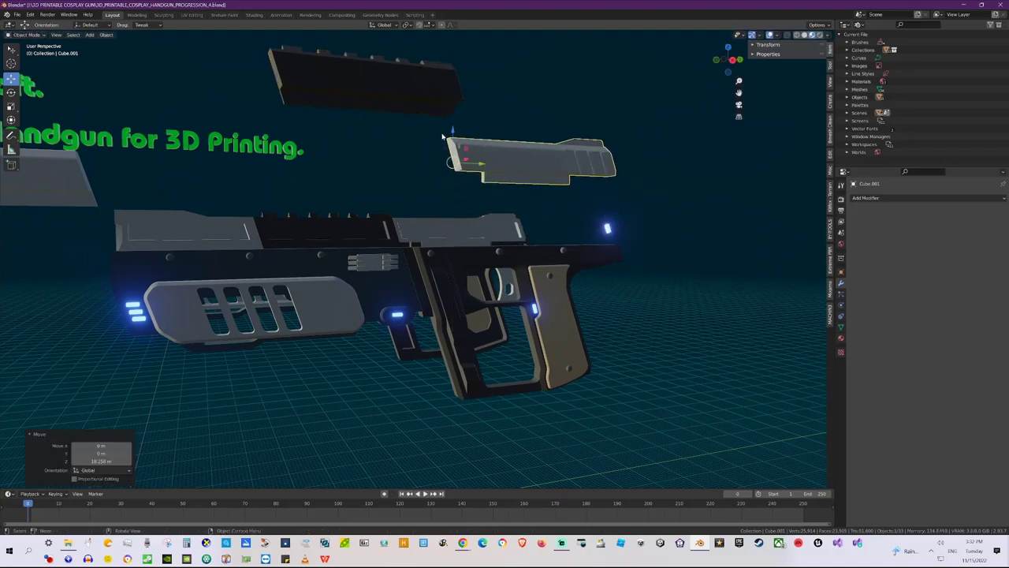
drag(484, 165, 656, 171)
Step: Pull the front central body part up out of the handgun along Y in the slanted_guard transform orientation
middle_drag(504, 233, 479, 291)
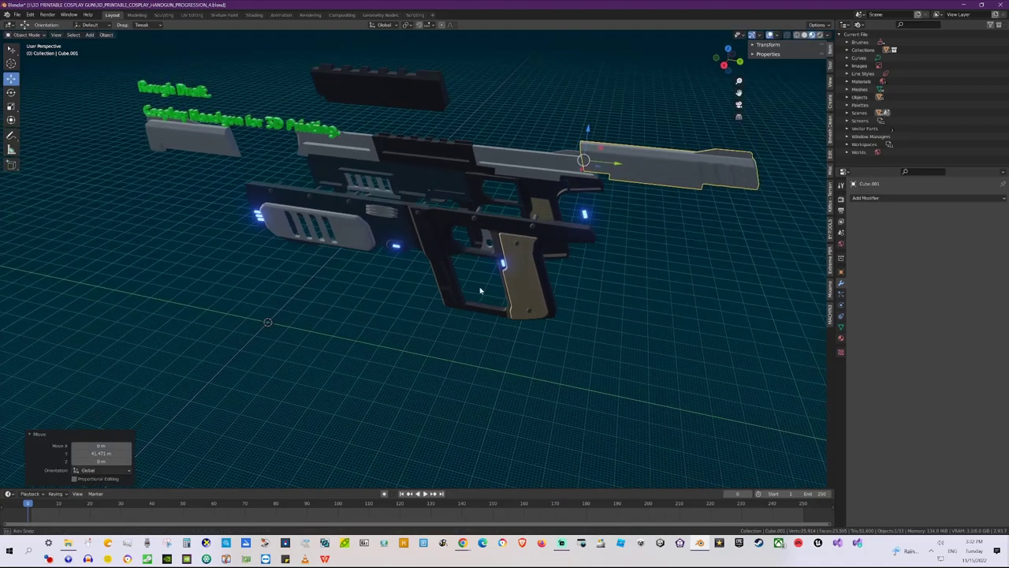
scroll(421, 196, up, 4)
click(385, 264)
key(KP_3)
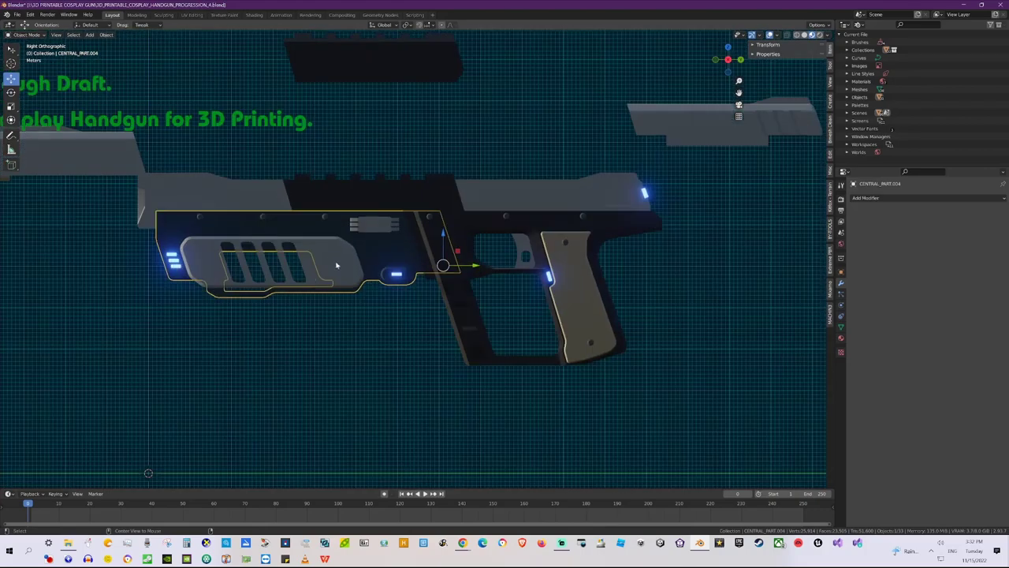
click(386, 25)
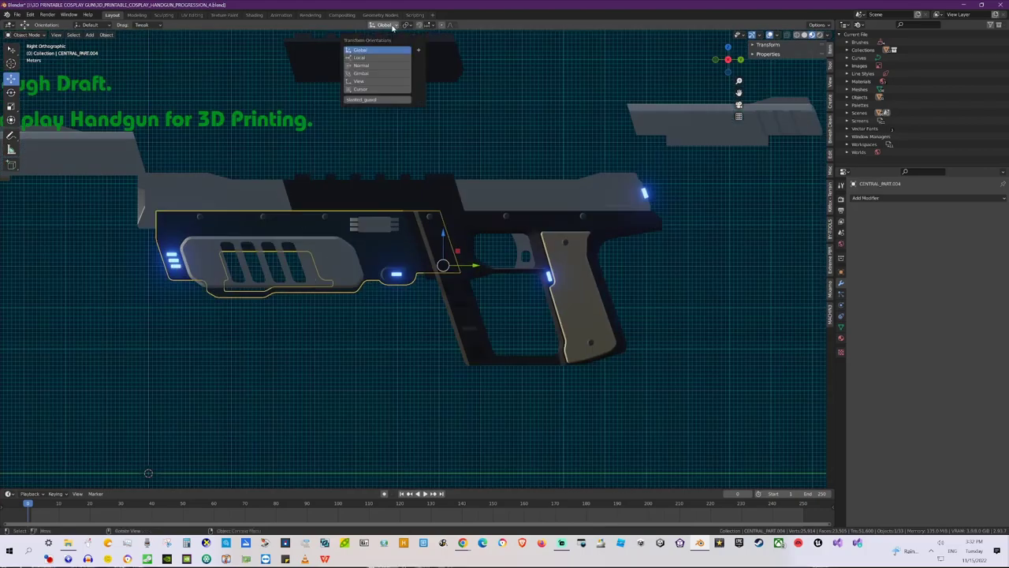
click(379, 100)
drag(434, 237, 376, 65)
middle_drag(347, 197, 383, 226)
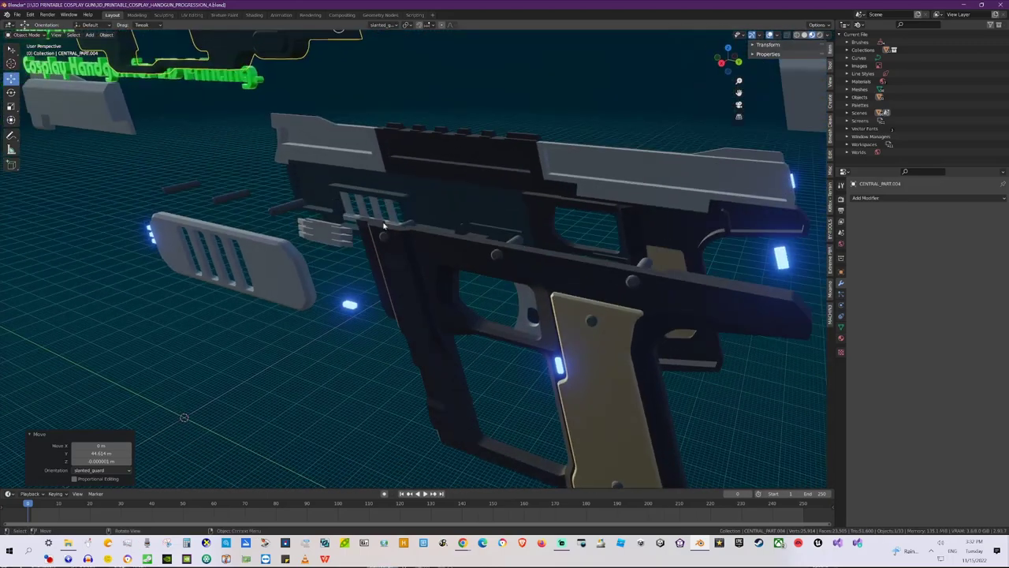
scroll(383, 225, down, 4)
middle_drag(465, 246, 297, 126)
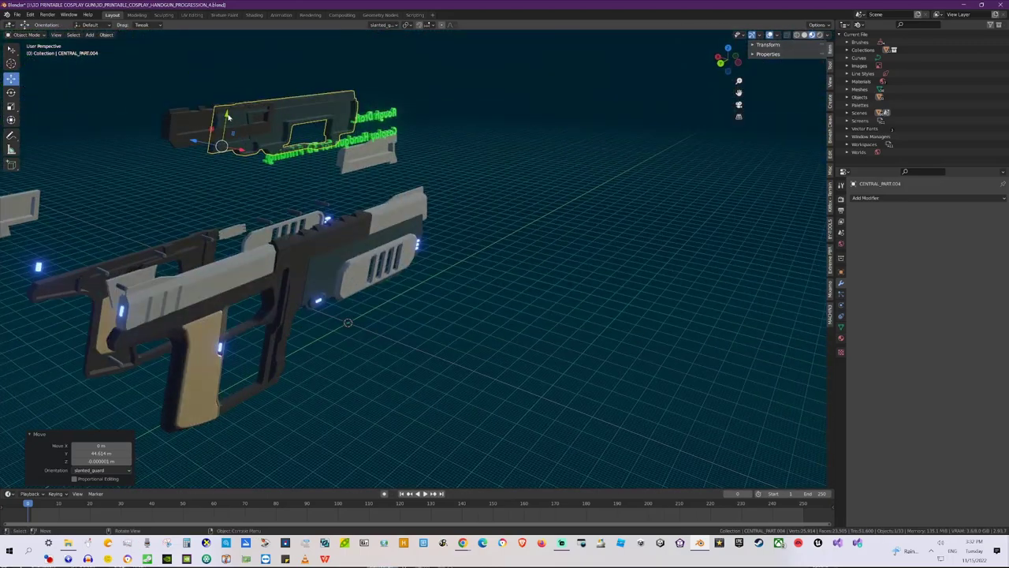
drag(229, 117, 238, 55)
Step: Pull the slotted underbarrel deflector sideways away from the handgun along X
click(226, 188)
shift+middle_drag(239, 174, 384, 213)
click(254, 244)
scroll(254, 245, down, 5)
drag(344, 211, 430, 210)
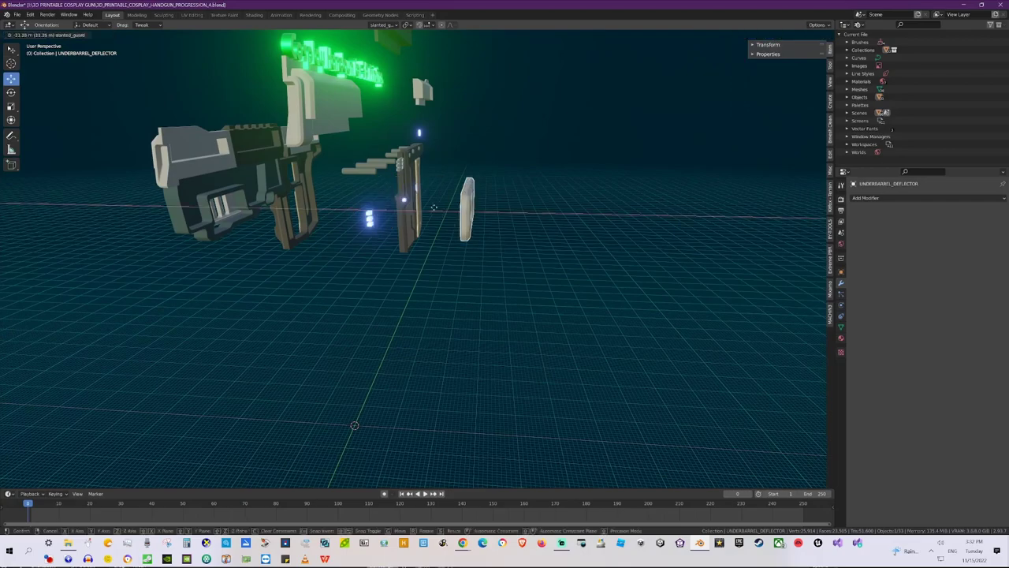
middle_drag(430, 211, 489, 285)
Step: Undo all the part moves so the handgun is fully reassembled
click(279, 231)
key(ctrl+z)
key(ctrl+z)
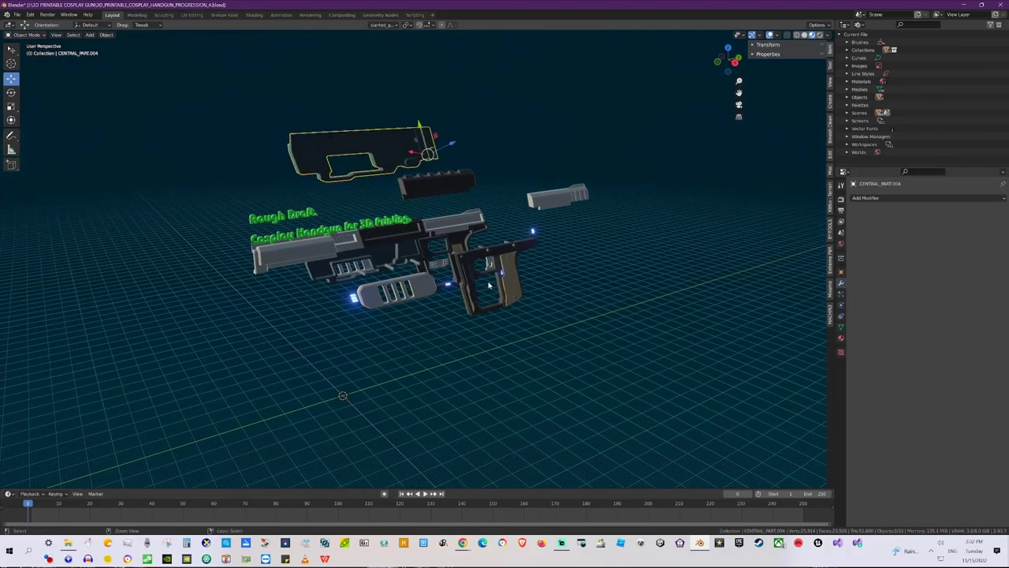
key(ctrl+z)
key(ctrl+z)
key(ctrl+z)
key(ctrl+z)
key(ctrl+z)
key(ctrl+z)
key(ctrl+z)
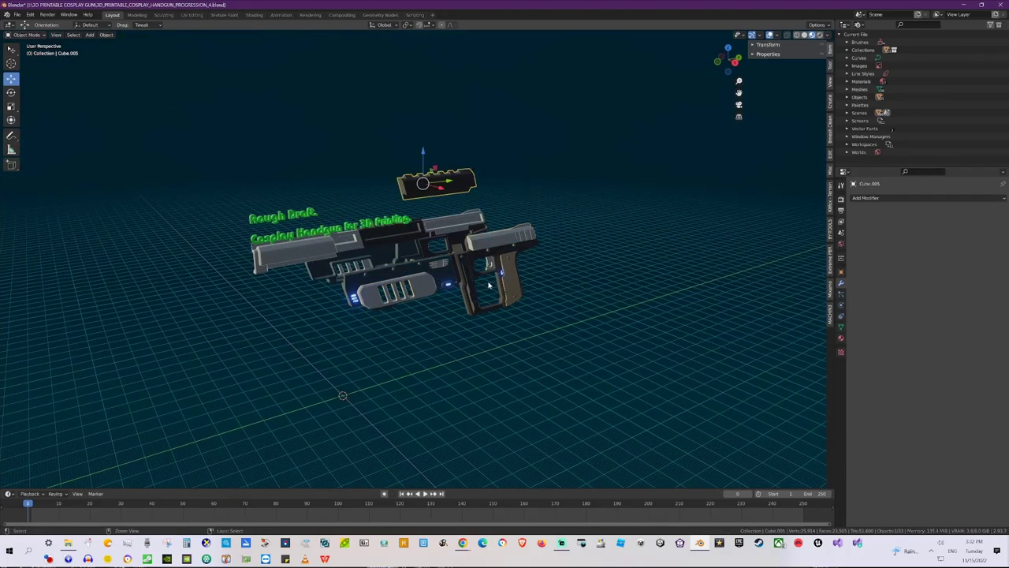
key(ctrl+z)
click(438, 335)
scroll(438, 328, up, 4)
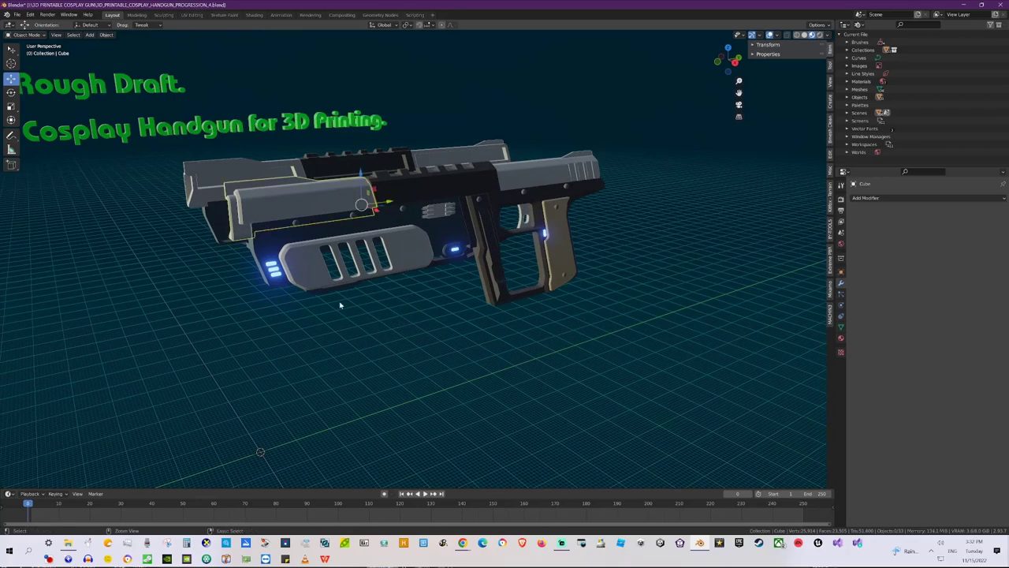
key(ctrl+z)
Step: Brighten the underbarrel deflector's SILVER_3D_GUN base color to a value of about 0.6 and reduce its roughness to about 0.51
middle_drag(374, 305, 342, 267)
click(423, 305)
click(379, 229)
click(841, 339)
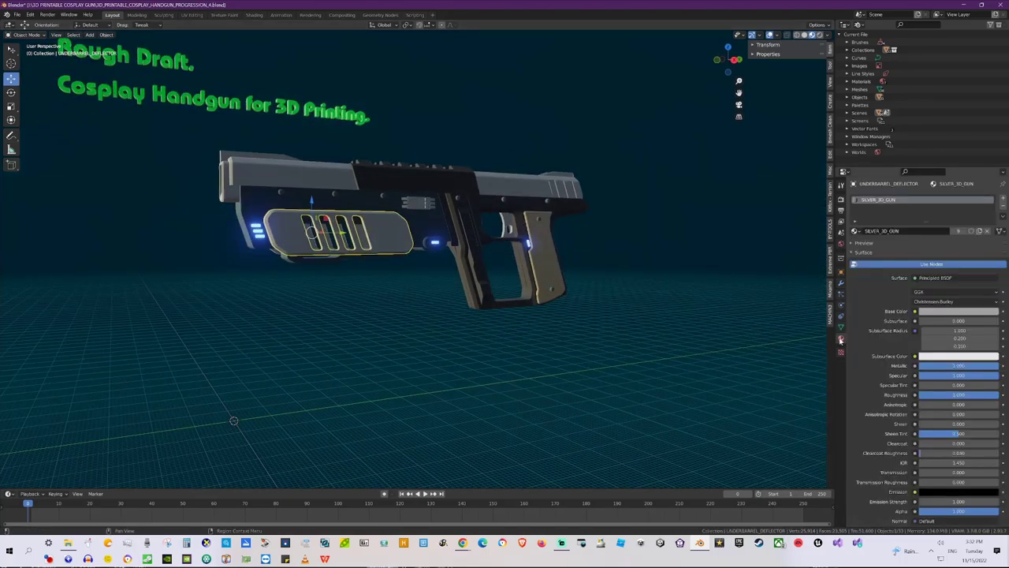
click(953, 313)
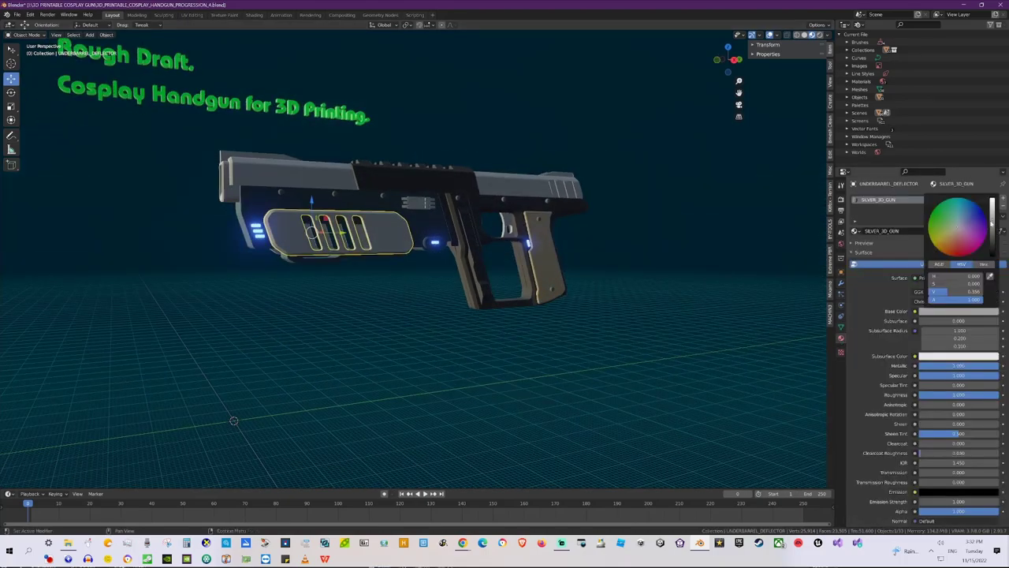
drag(992, 224, 993, 209)
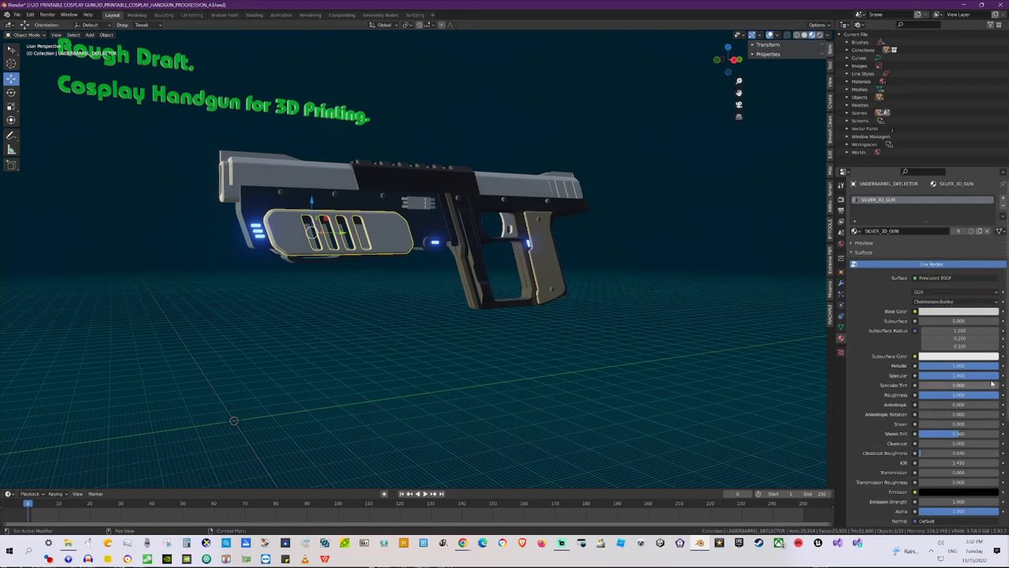
drag(995, 397, 974, 396)
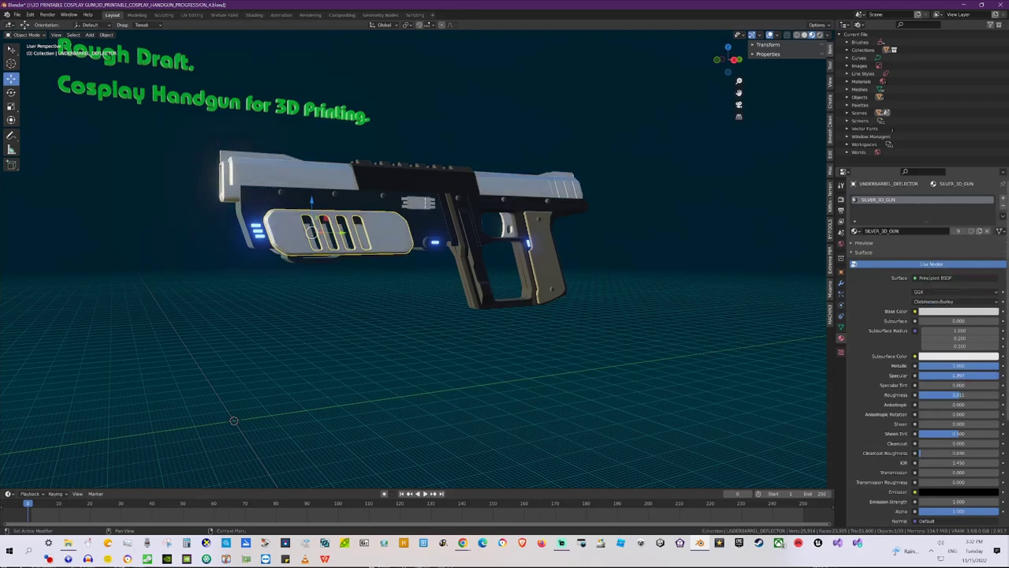
Step: Darken the SILVER_3D_GUN base color to a value of about 0.23 and lower its roughness to about 0.32
click(968, 312)
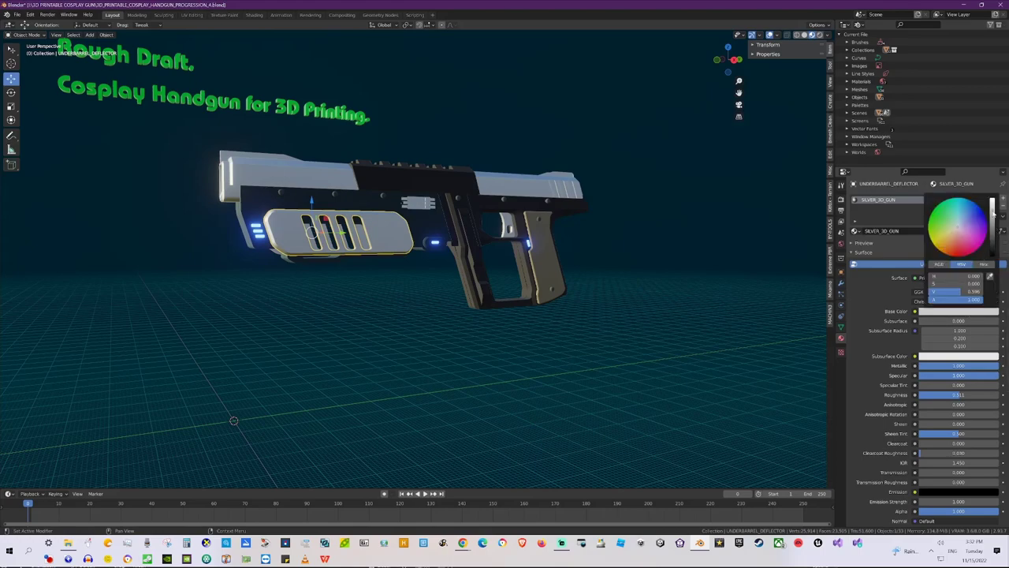
drag(993, 211, 992, 237)
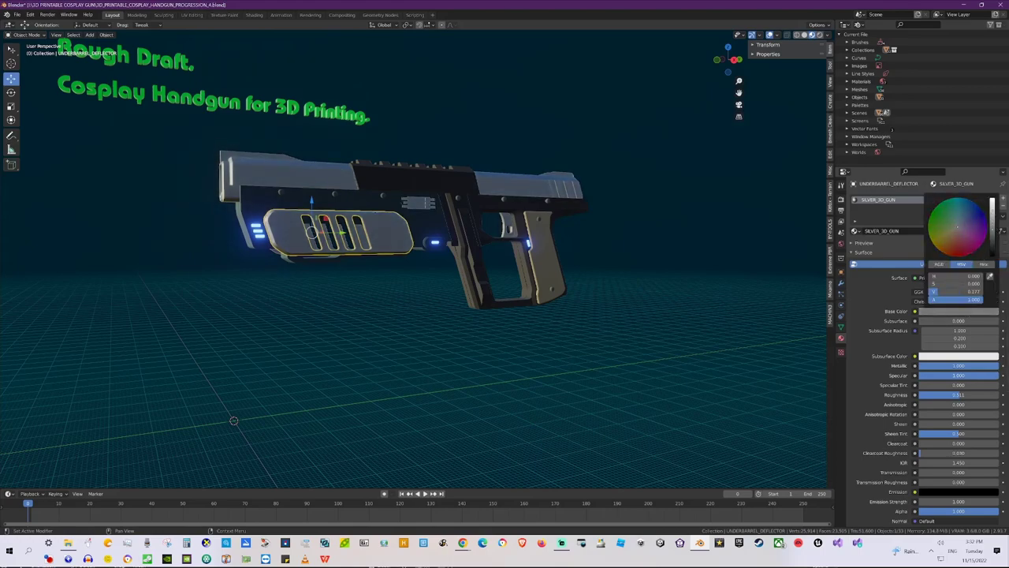
middle_drag(694, 276, 659, 281)
scroll(659, 280, up, 2)
middle_drag(429, 298, 384, 302)
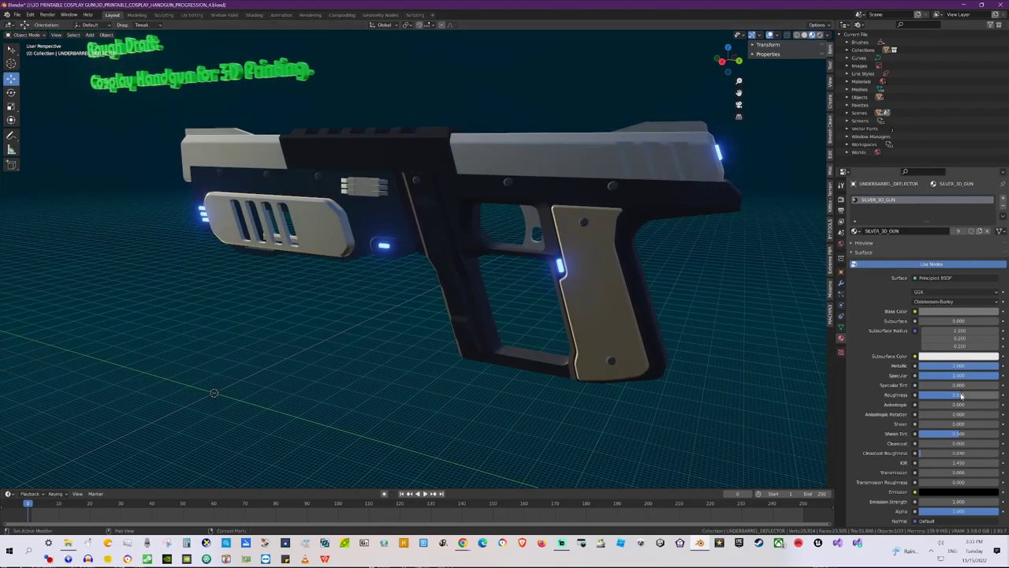
drag(965, 394, 943, 395)
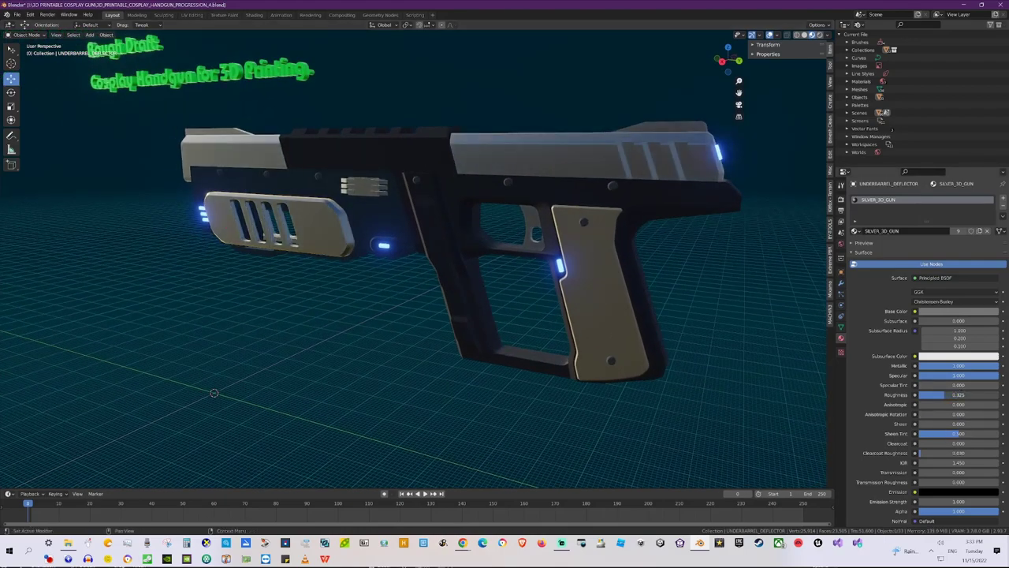
Step: Raise the grip cover's HANDGRIP_3D_GUN material to 1.000 Metallic and 1.000 Specular
click(612, 305)
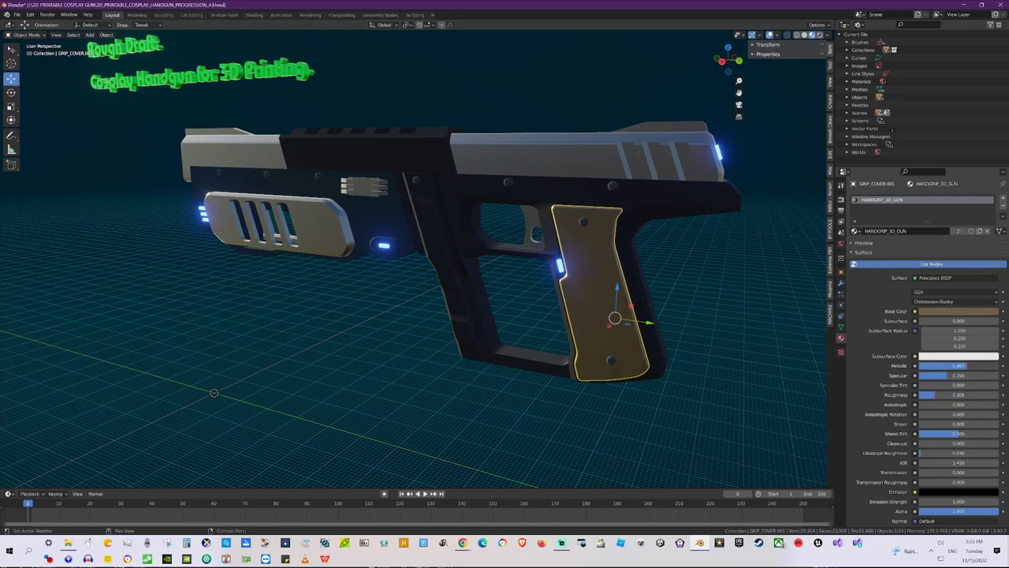
drag(950, 365, 979, 367)
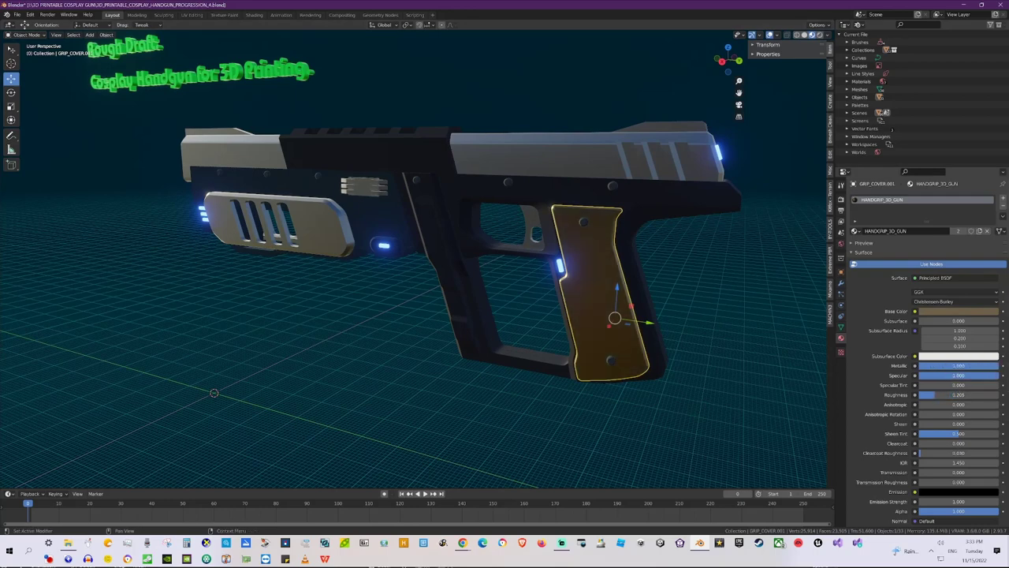
scroll(604, 317, down, 3)
middle_drag(538, 385, 603, 368)
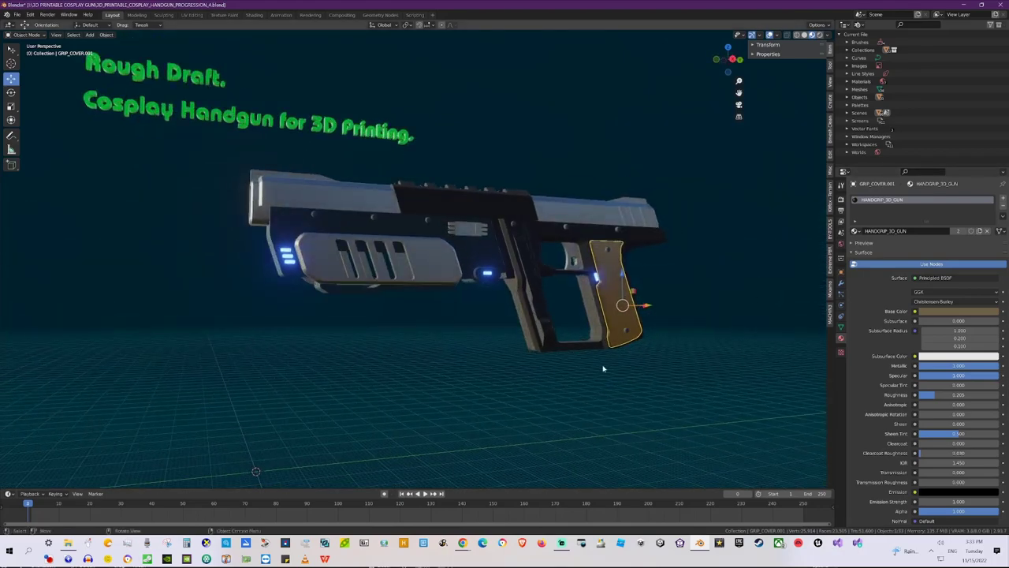
Step: Darken the base color of the rear frame's MAIN_BODY_3D_GUN material and lower its roughness to about 0.39
click(538, 305)
click(939, 328)
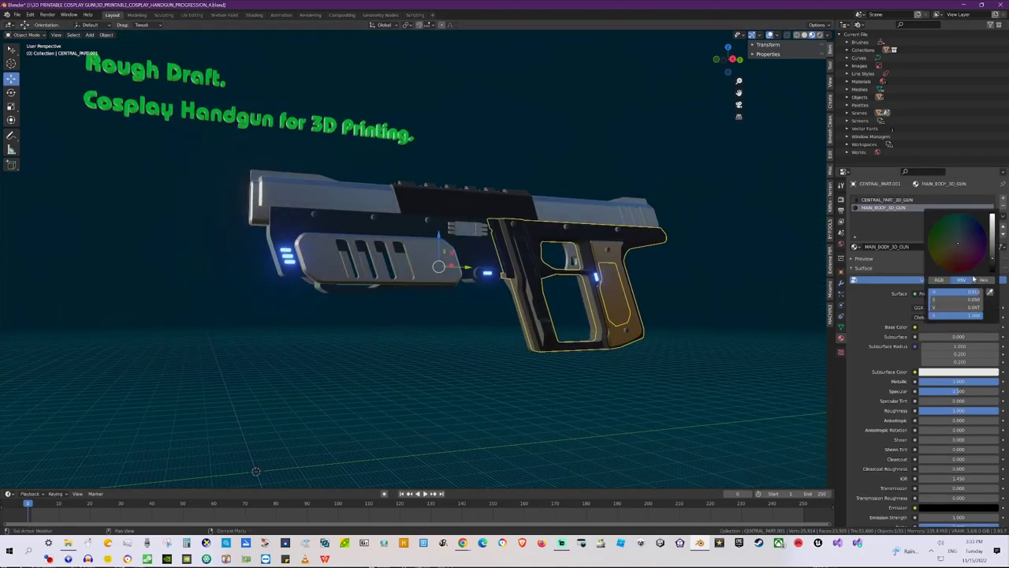
drag(991, 411, 976, 410)
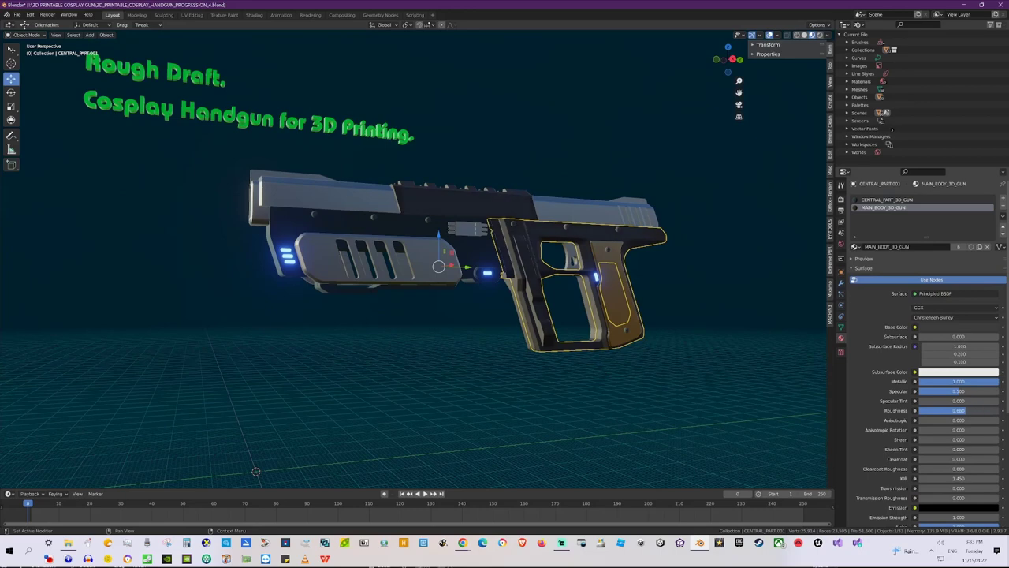
click(970, 328)
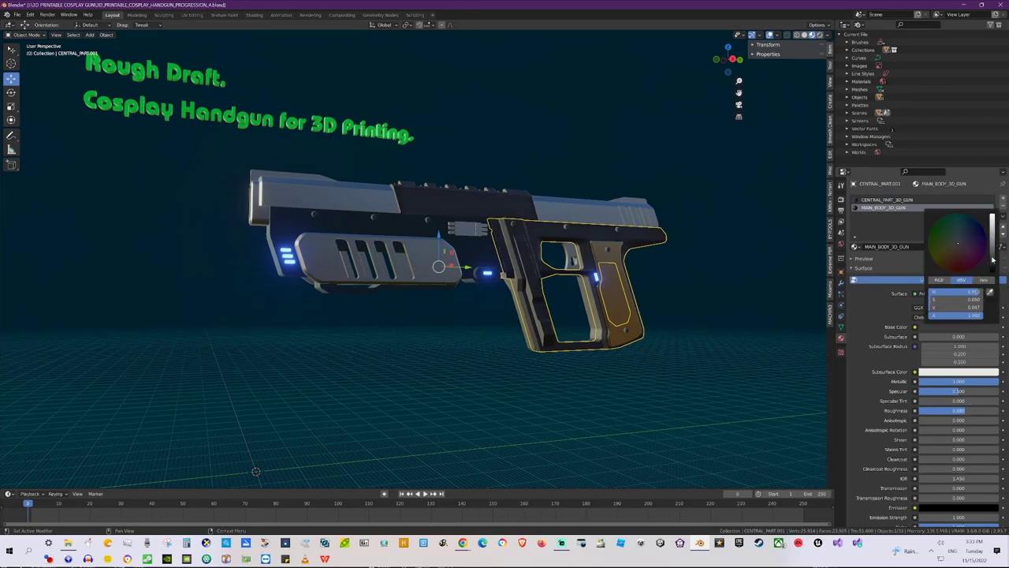
drag(993, 259, 993, 265)
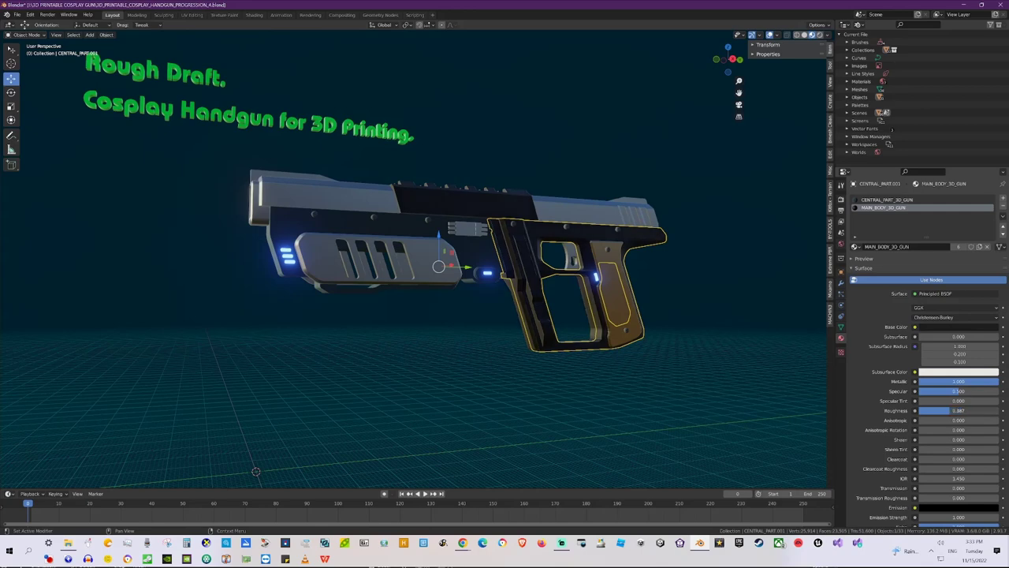
Step: Darken the base color of the front body's CENTRAL_PART_3D_GUN material and deselect the part
click(390, 245)
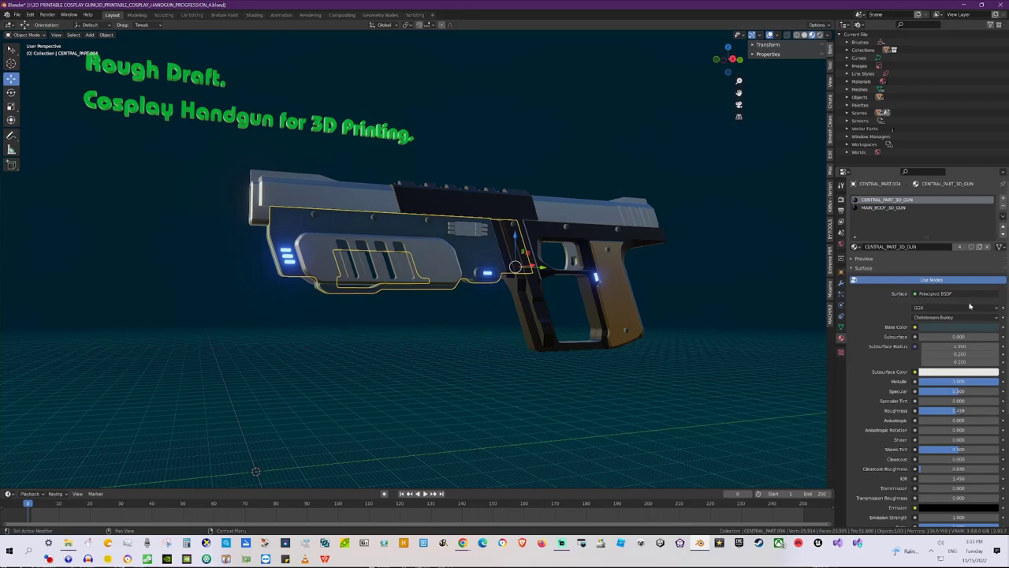
click(964, 327)
drag(990, 256, 991, 264)
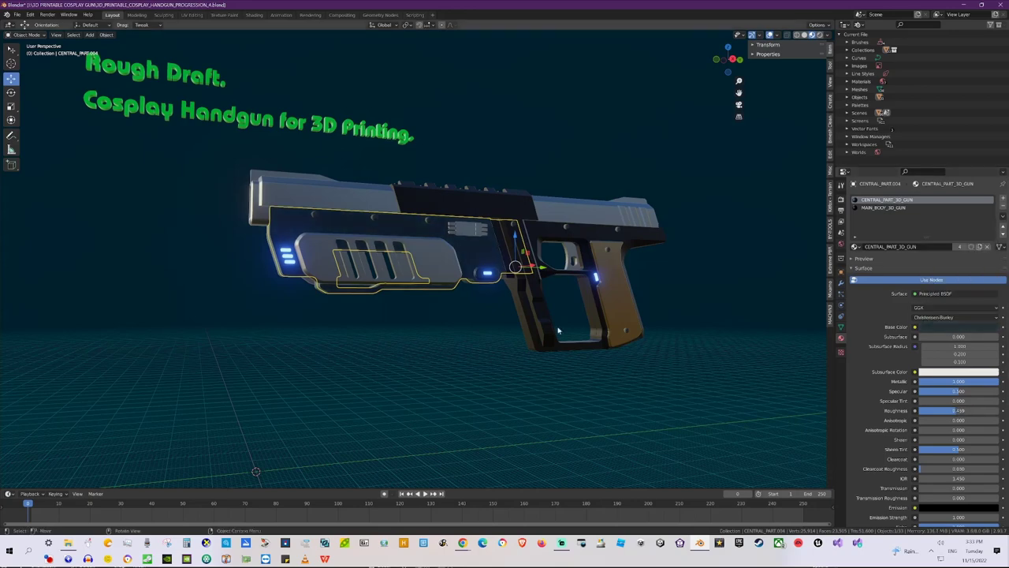
click(402, 339)
Step: Switch the viewport to Solid shading and light the handgun with the rainbow normal-direction MatCap
middle_drag(402, 339, 504, 215)
click(805, 36)
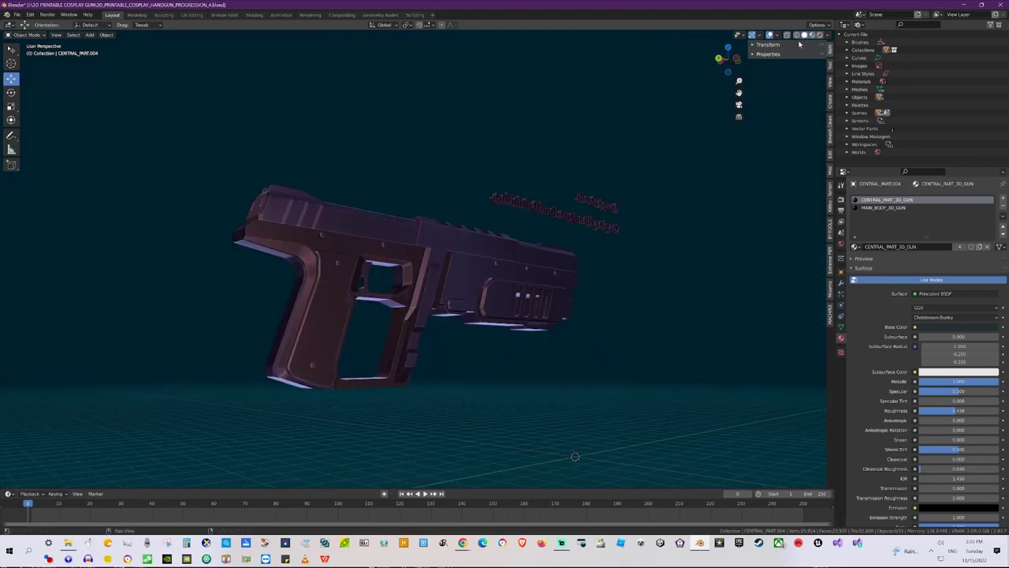
mouse_move(640, 243)
middle_down()
mouse_move(501, 277)
mouse_move(545, 284)
mouse_move(365, 261)
mouse_move(504, 252)
mouse_move(583, 260)
middle_up()
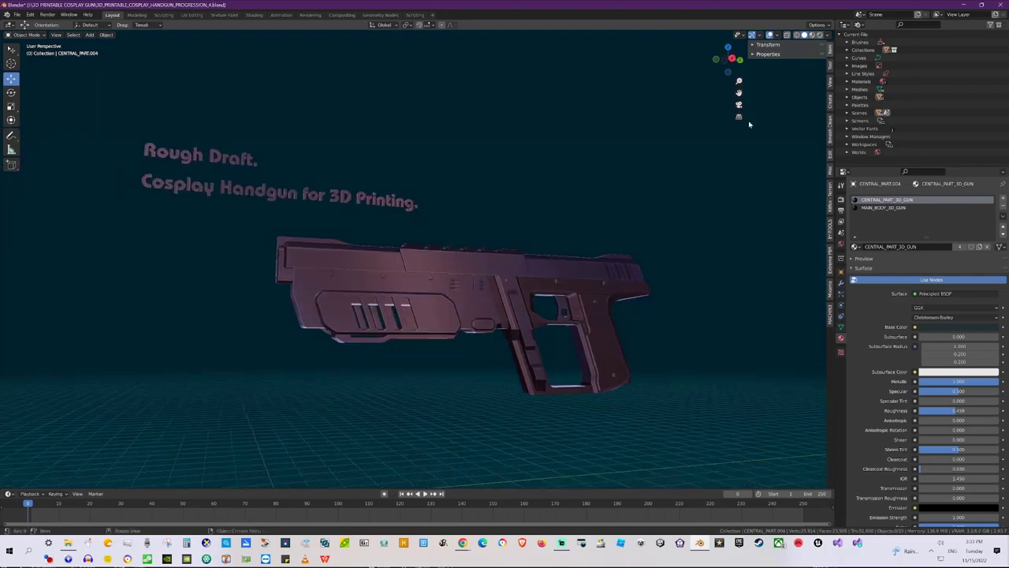
click(828, 35)
click(820, 93)
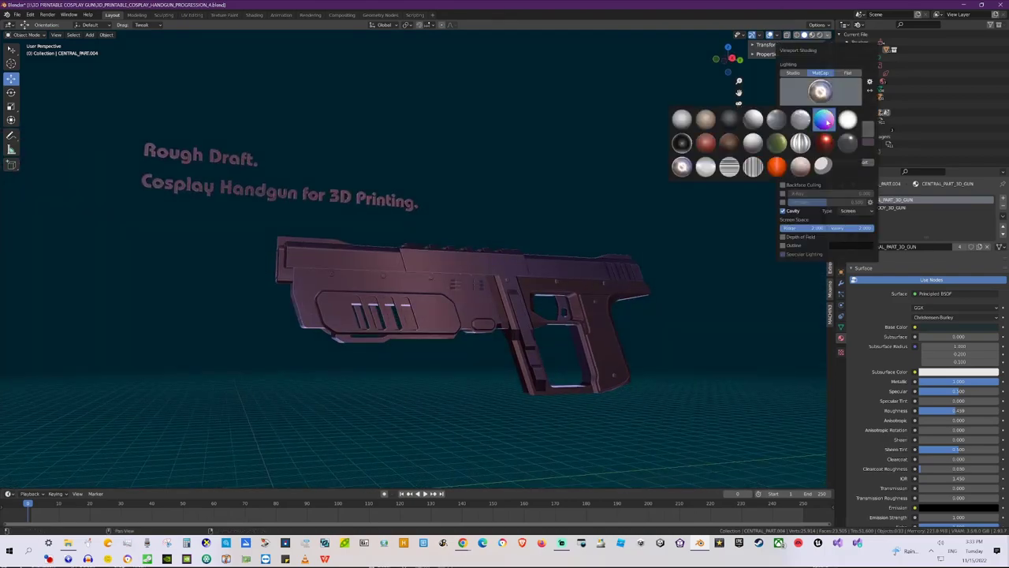
click(882, 123)
middle_drag(631, 276, 607, 217)
Step: Set the Solid shading color to Random so each gun part is tinted separately
click(827, 35)
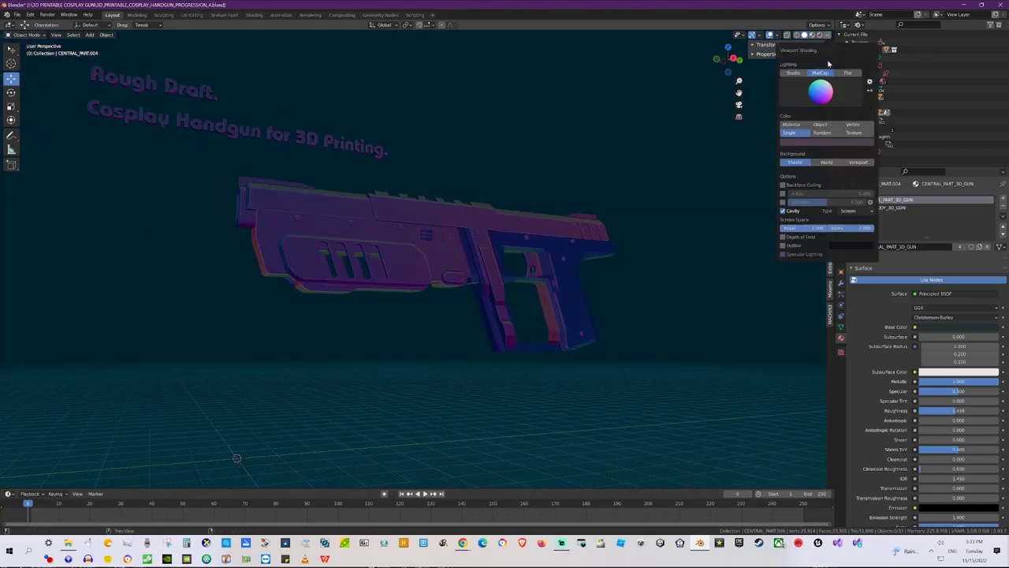
click(828, 134)
mouse_move(461, 209)
middle_down()
mouse_move(448, 230)
mouse_move(435, 227)
mouse_move(493, 209)
mouse_move(410, 179)
mouse_move(525, 140)
mouse_move(487, 166)
mouse_move(570, 227)
mouse_move(556, 258)
mouse_move(569, 199)
mouse_move(588, 255)
mouse_move(497, 266)
mouse_move(754, 144)
middle_up()
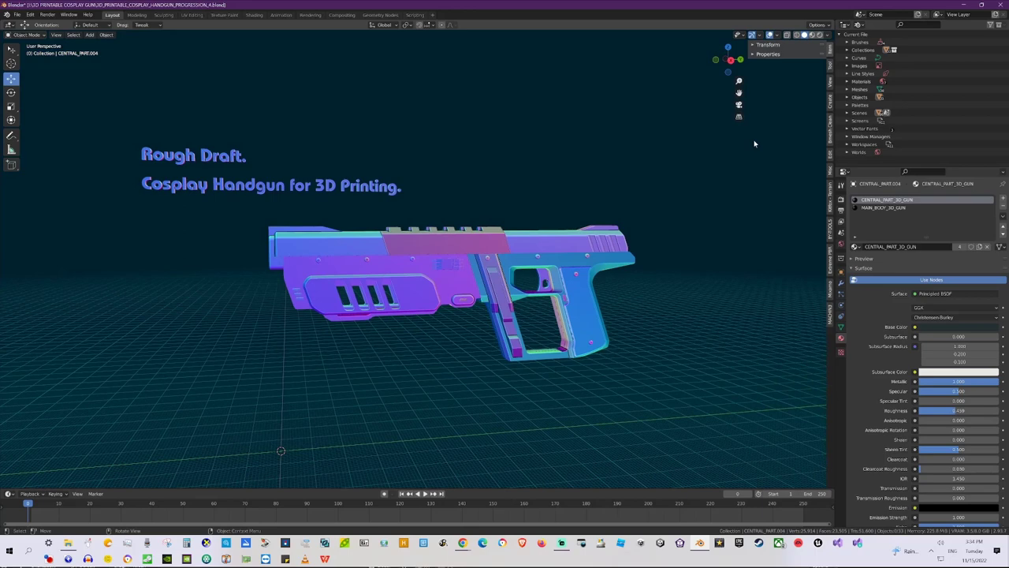
Step: Change the MatCap to the bright orange one and set the Solid shading color to Material
click(826, 36)
click(822, 101)
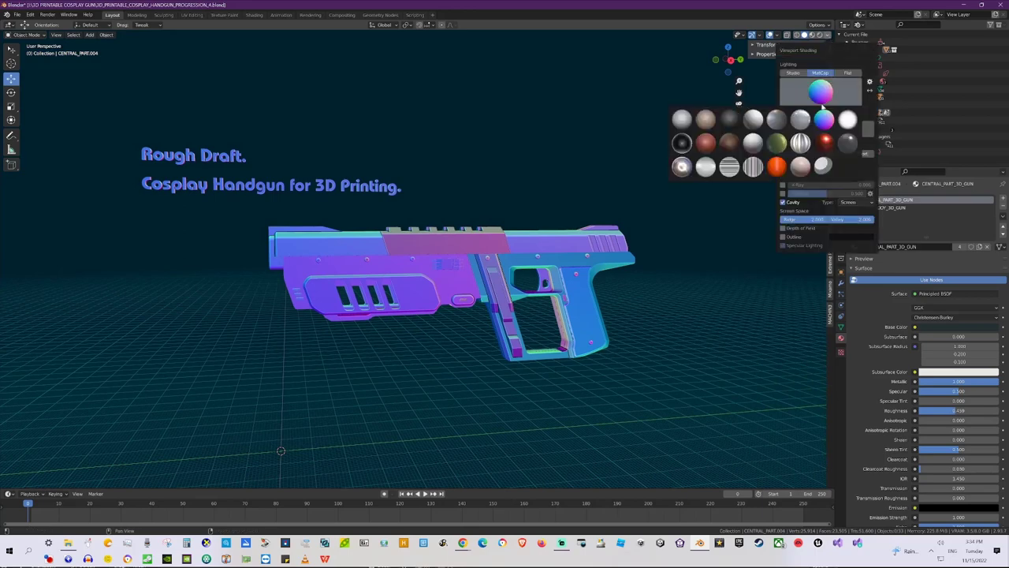
click(778, 165)
middle_drag(570, 263, 569, 239)
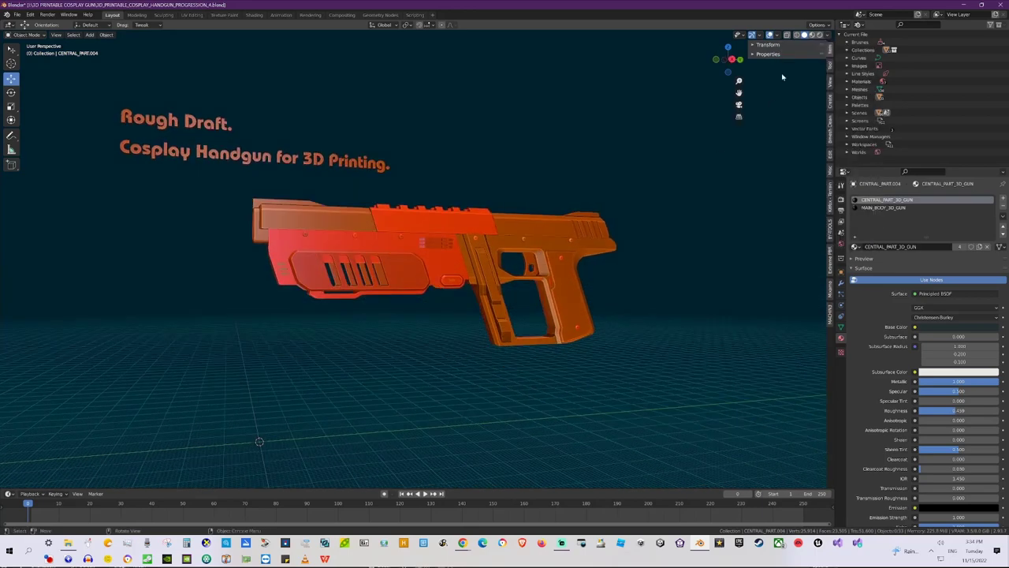
click(826, 36)
click(794, 125)
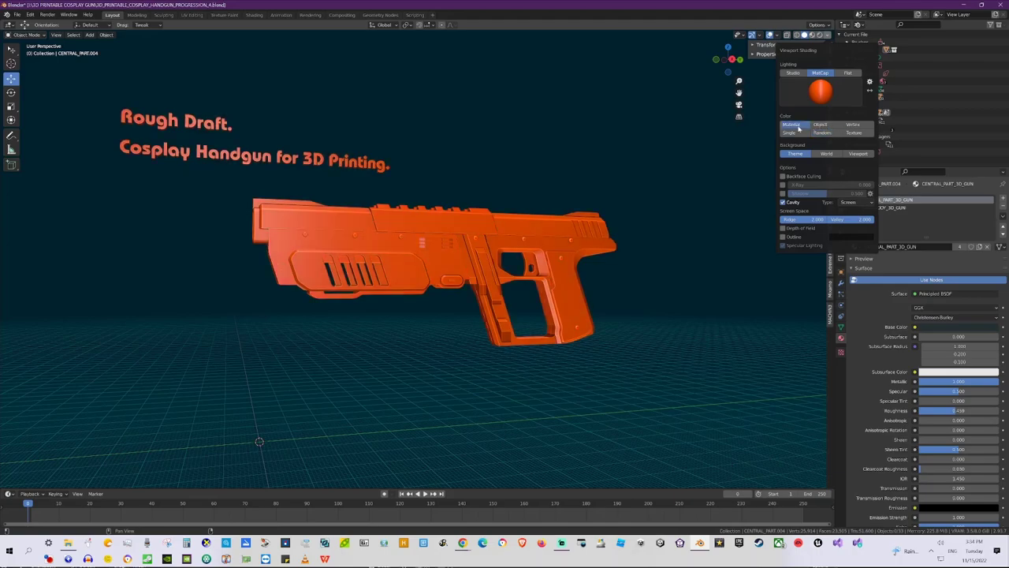
middle_drag(570, 187, 418, 195)
scroll(523, 215, up, 3)
middle_drag(523, 215, 521, 185)
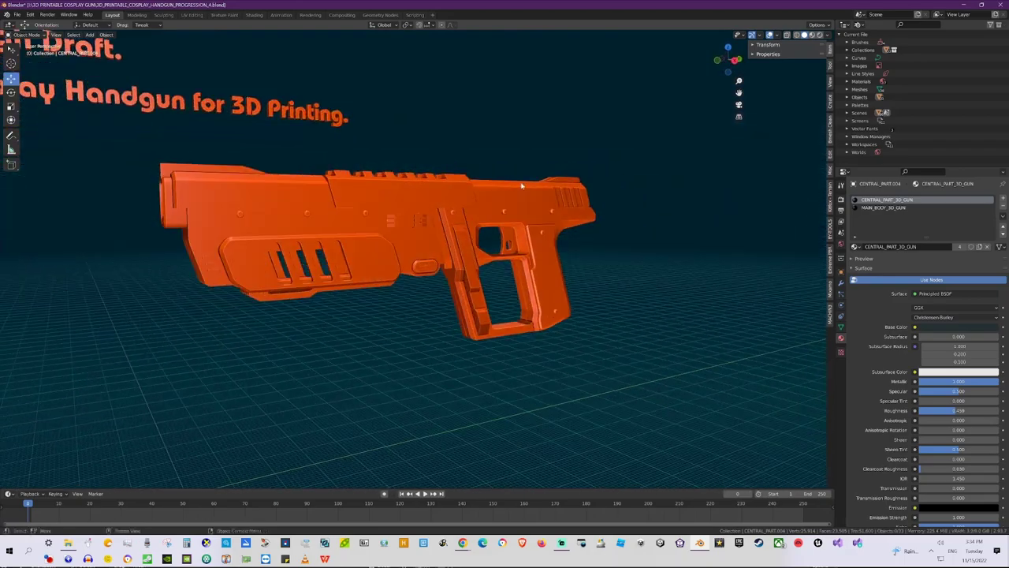
Step: Change the MatCap to the glossy dark red one and view the handgun with it
click(828, 36)
click(823, 92)
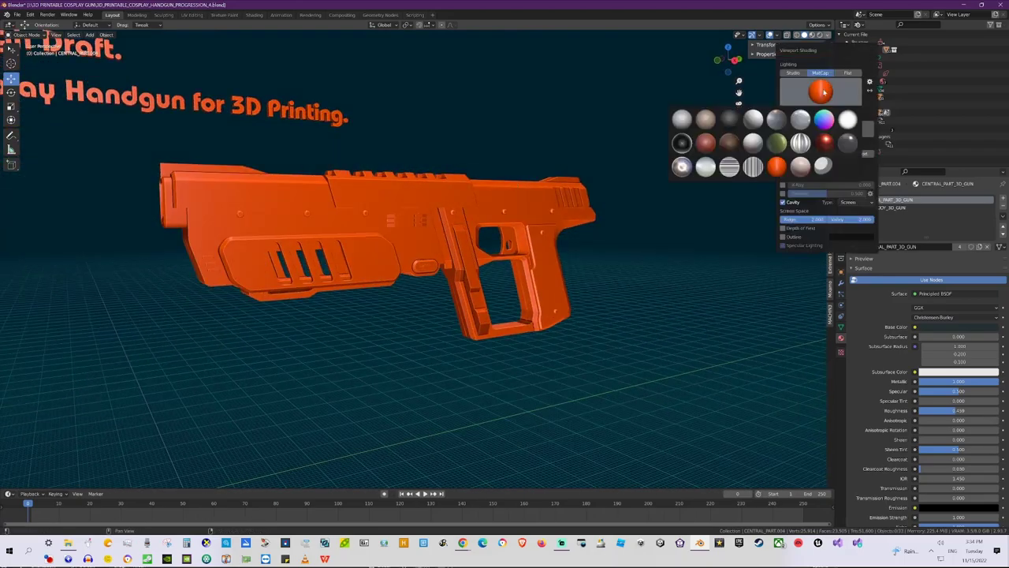
click(824, 142)
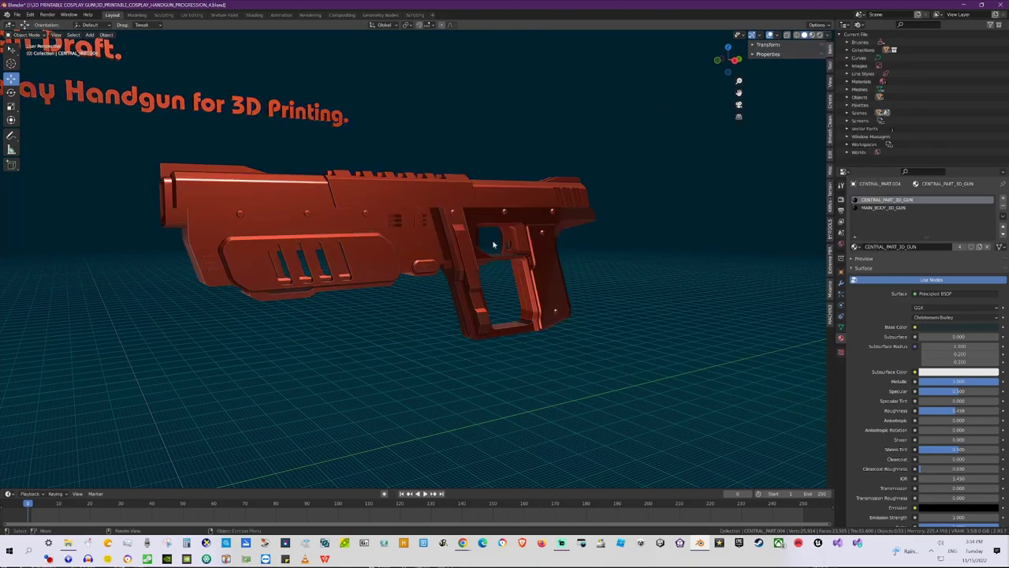
middle_drag(473, 237, 773, 57)
Step: Switch the Solid shading lighting from MatCap to Studio and pick a different studio light
click(828, 36)
click(810, 94)
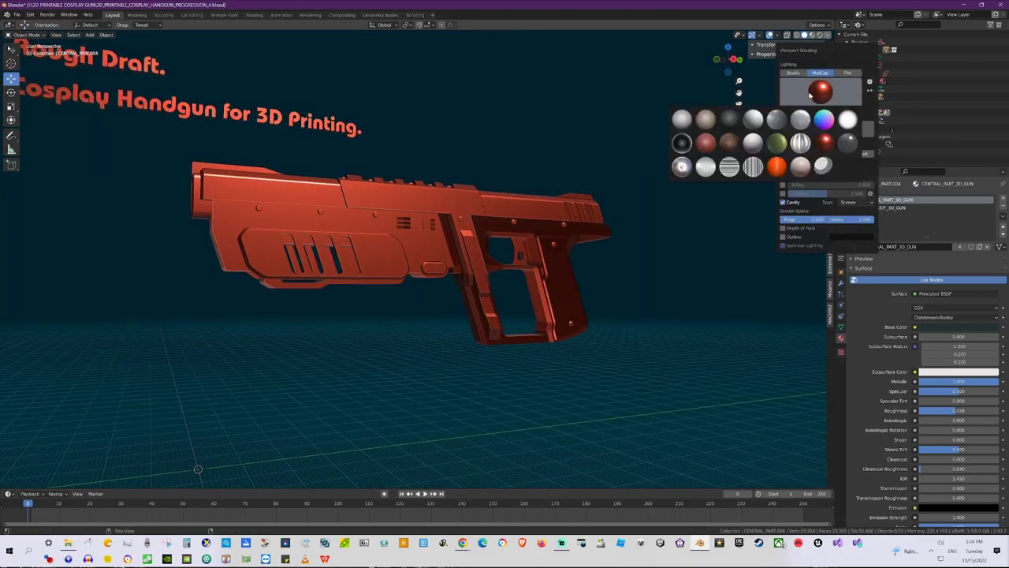
click(792, 73)
click(816, 96)
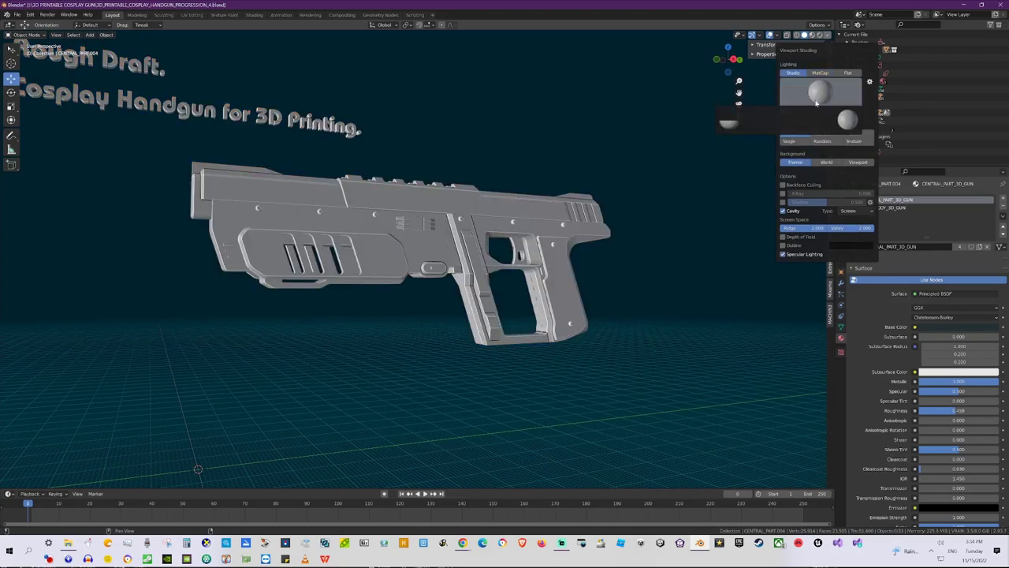
click(824, 119)
mouse_move(574, 195)
middle_down()
mouse_move(544, 215)
mouse_move(506, 193)
mouse_move(521, 212)
mouse_move(436, 224)
mouse_move(593, 189)
mouse_move(750, 104)
middle_up()
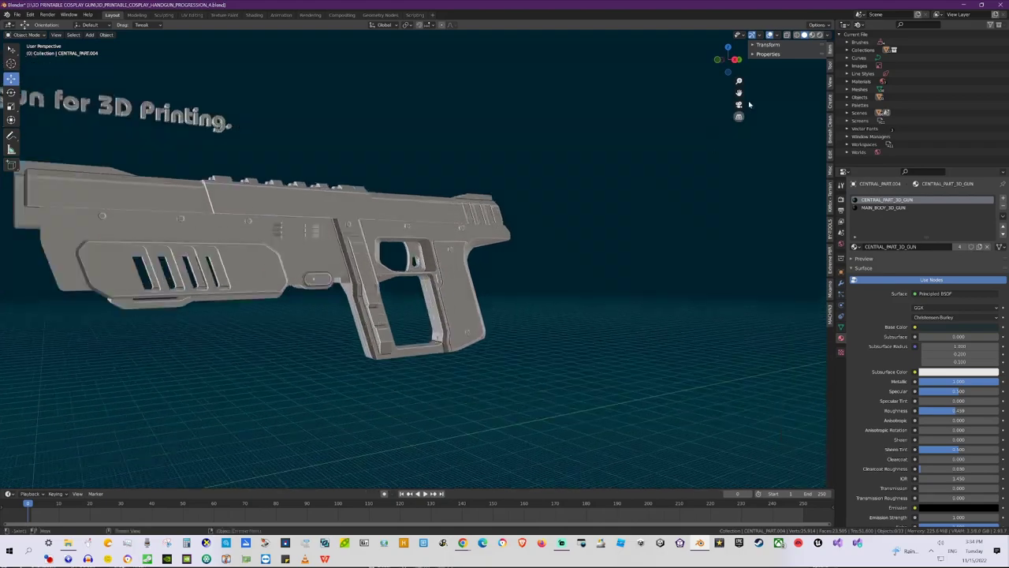
Step: Return the viewport to Material Preview shading with the whole handgun in view
click(814, 36)
scroll(419, 236, down, 3)
shift+middle_drag(476, 257, 473, 277)
scroll(473, 277, up, 2)
Step: Give the rear slide's SILVER_3D_GUN material a roughness of 1.000 and a bright turquoise base color
click(521, 229)
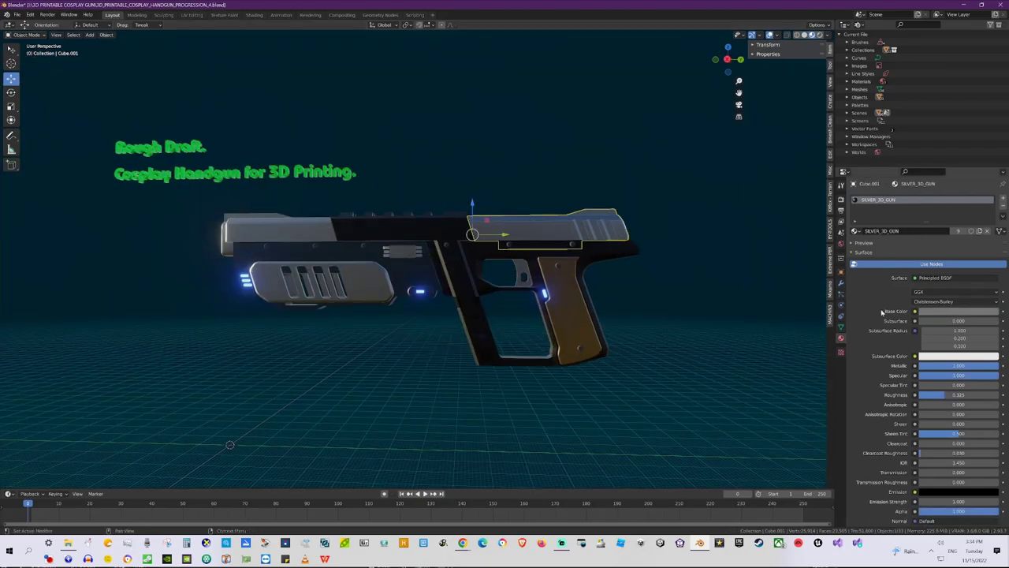
drag(936, 394, 998, 394)
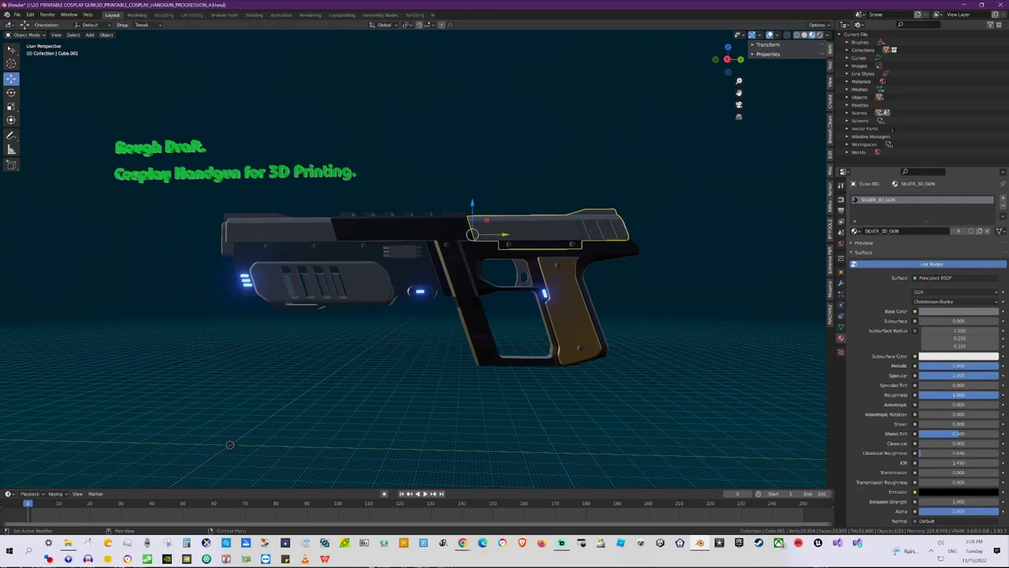
click(960, 310)
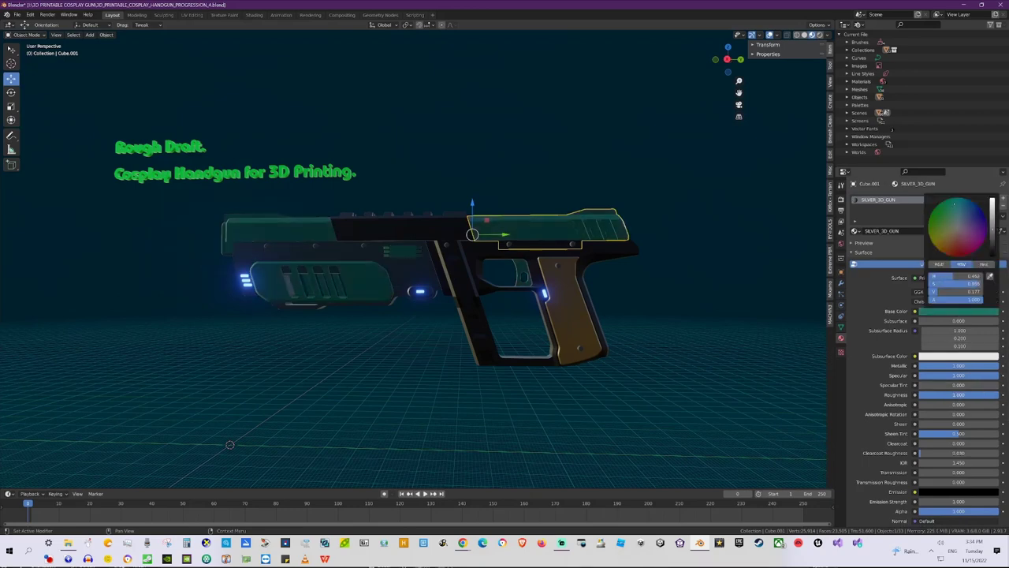
drag(995, 231, 994, 204)
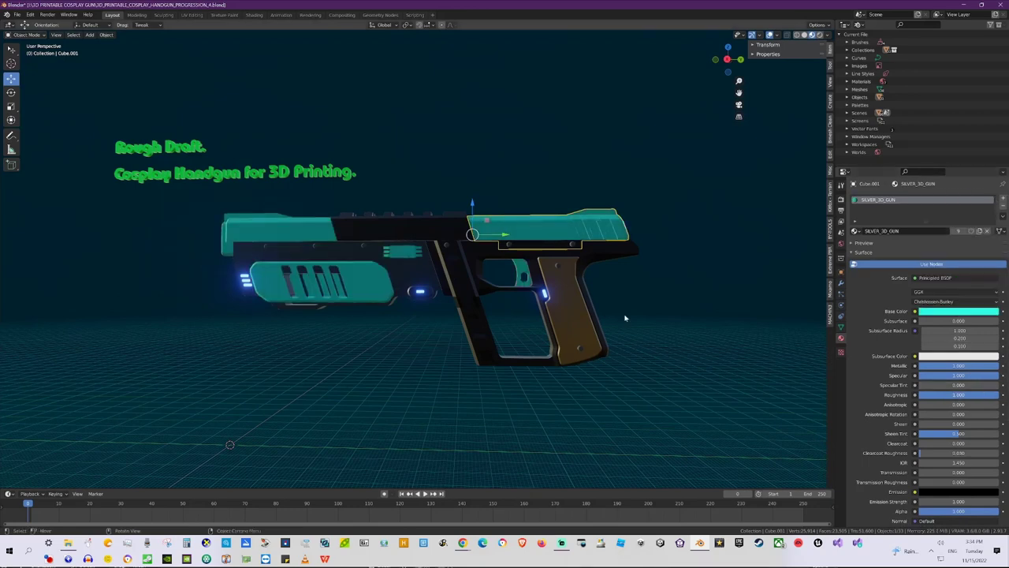
Step: Give the rear frame's MAIN_BODY_3D_GUN material a roughness of 1.000 and a dark indigo base color
click(543, 314)
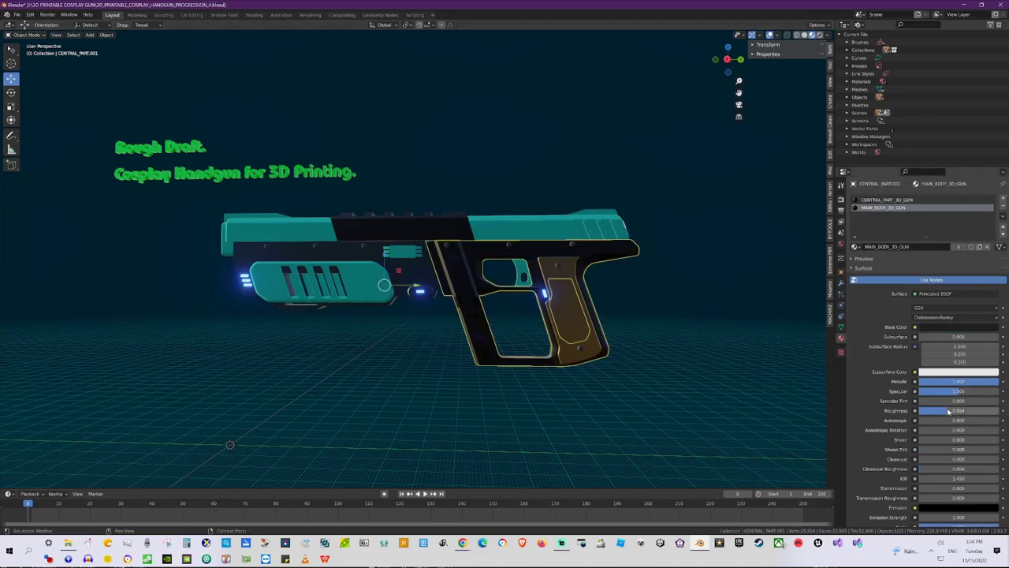
click(959, 328)
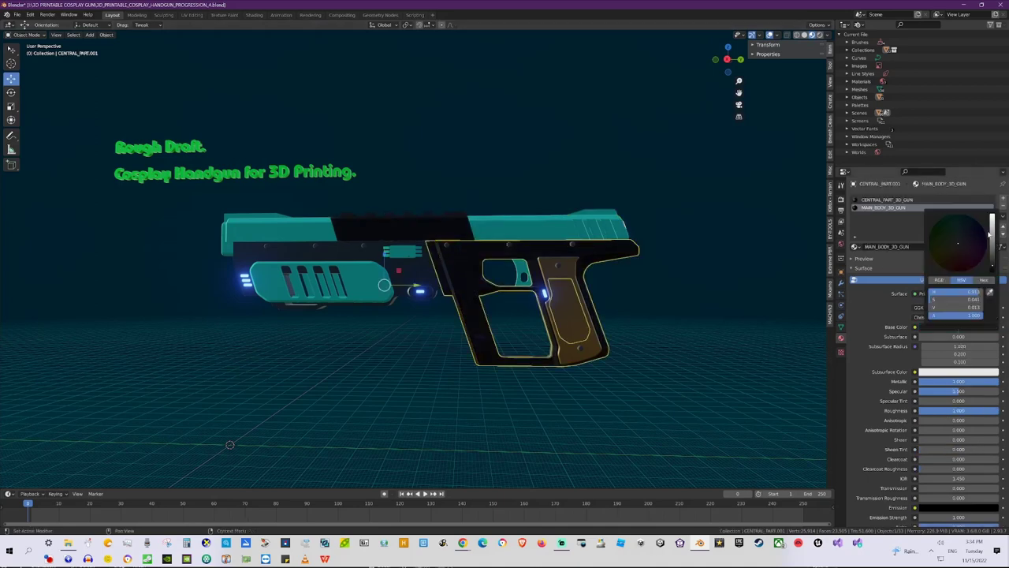
drag(993, 262, 993, 251)
Step: Give the front body's CENTRAL_PART_3D_GUN material a roughness of 1.000 and a magenta-purple base color with a value of about 0.29
click(398, 272)
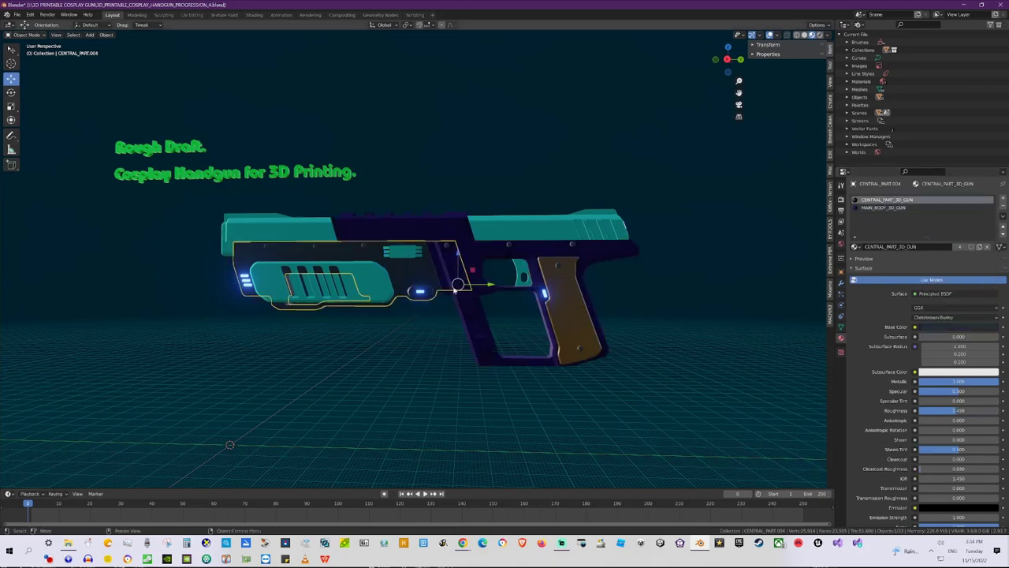
click(959, 327)
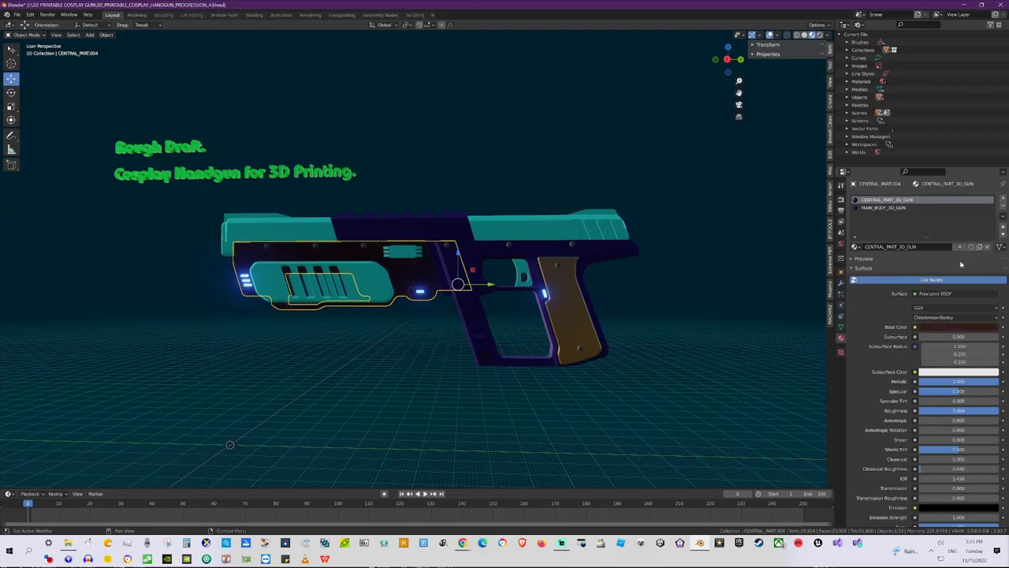
click(964, 326)
drag(992, 260, 992, 237)
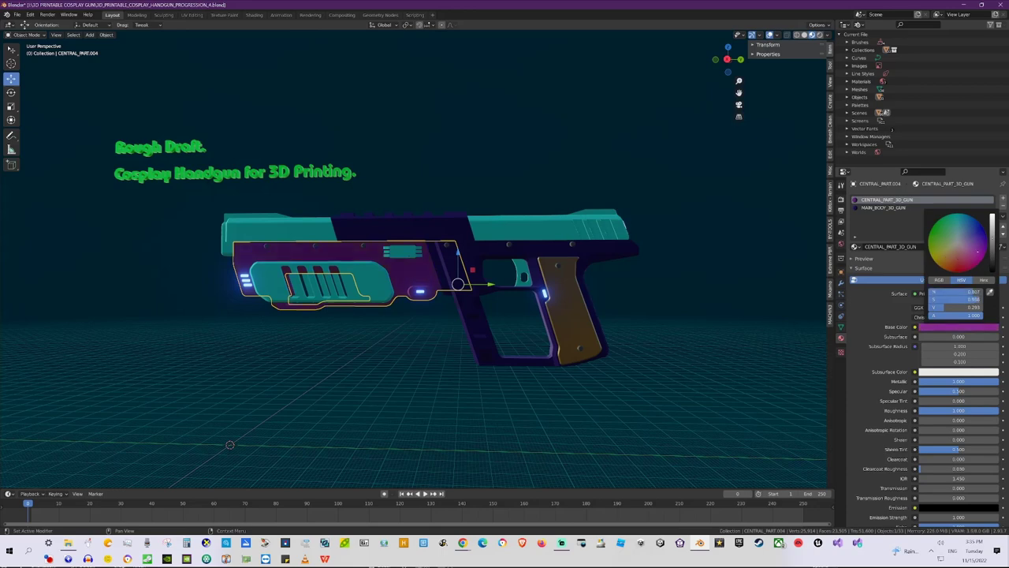
Step: Give the grip cover's HANDGRIP_3D_GUN material a roughness of 1.000 and a white base color, and deselect the cover
middle_drag(442, 314, 568, 316)
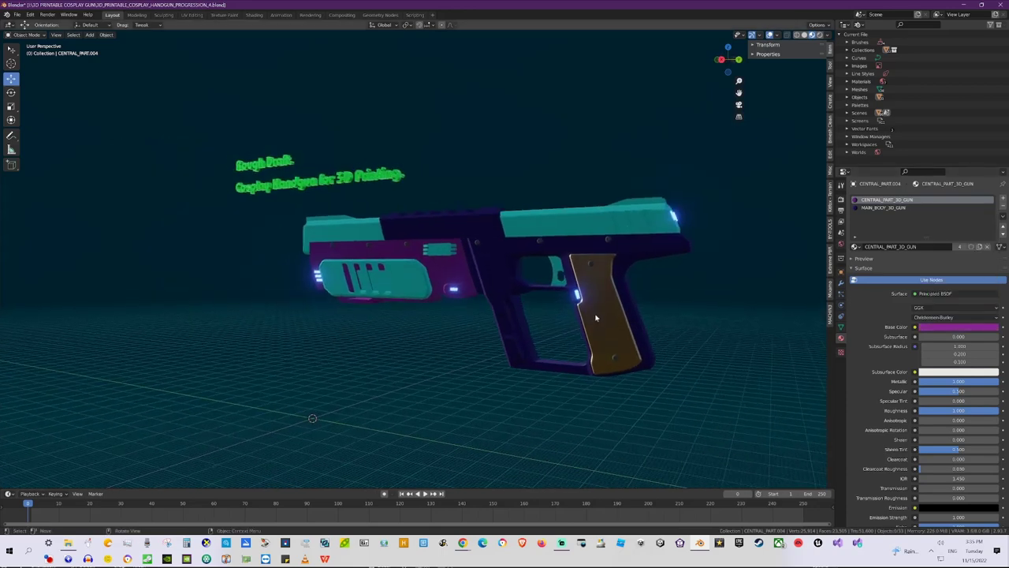
click(600, 312)
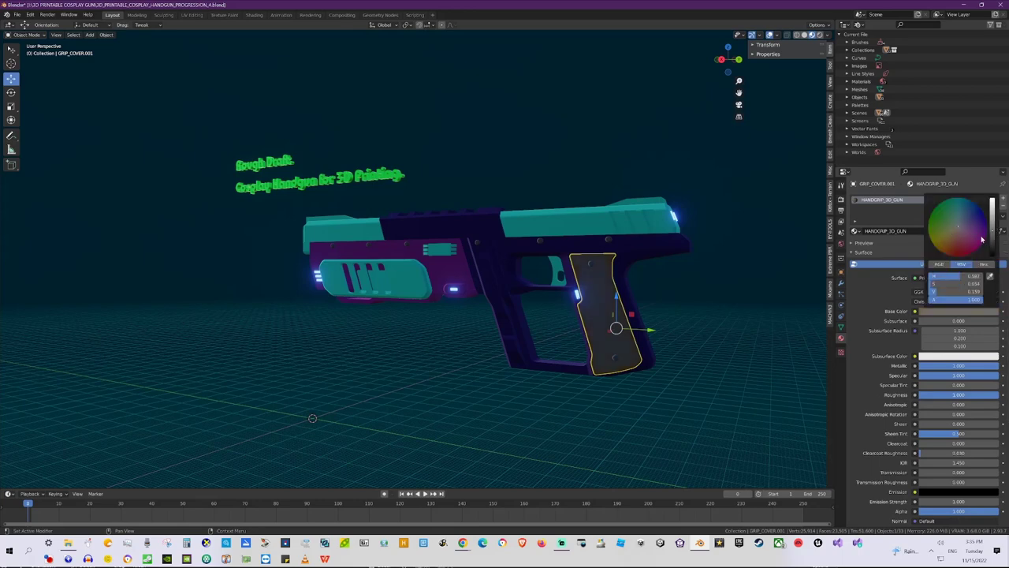
click(462, 347)
Step: Examine the recolored handgun and its title text up close and from several angles
middle_drag(462, 347, 510, 337)
shift+middle_drag(350, 338, 443, 410)
scroll(435, 324, up, 4)
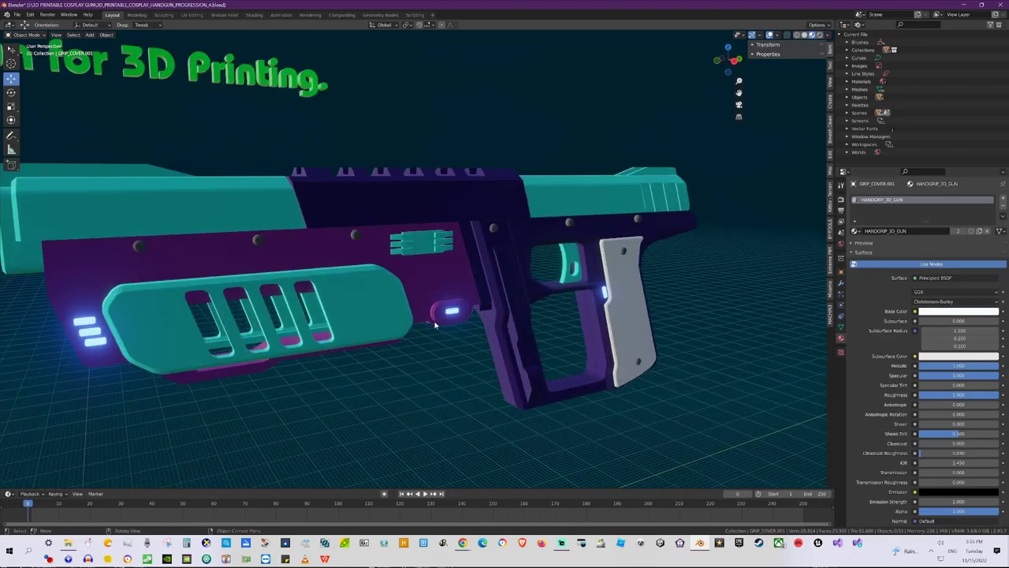
middle_drag(434, 324, 395, 282)
scroll(444, 279, down, 2)
shift+middle_drag(556, 282, 582, 326)
shift+middle_drag(284, 200, 522, 276)
scroll(457, 266, up, 4)
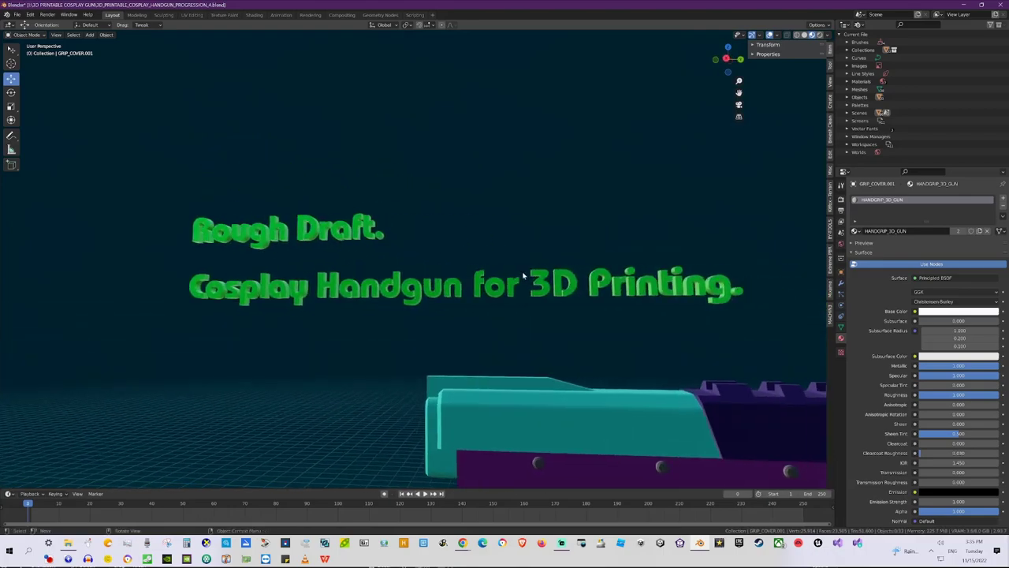
scroll(560, 318, down, 5)
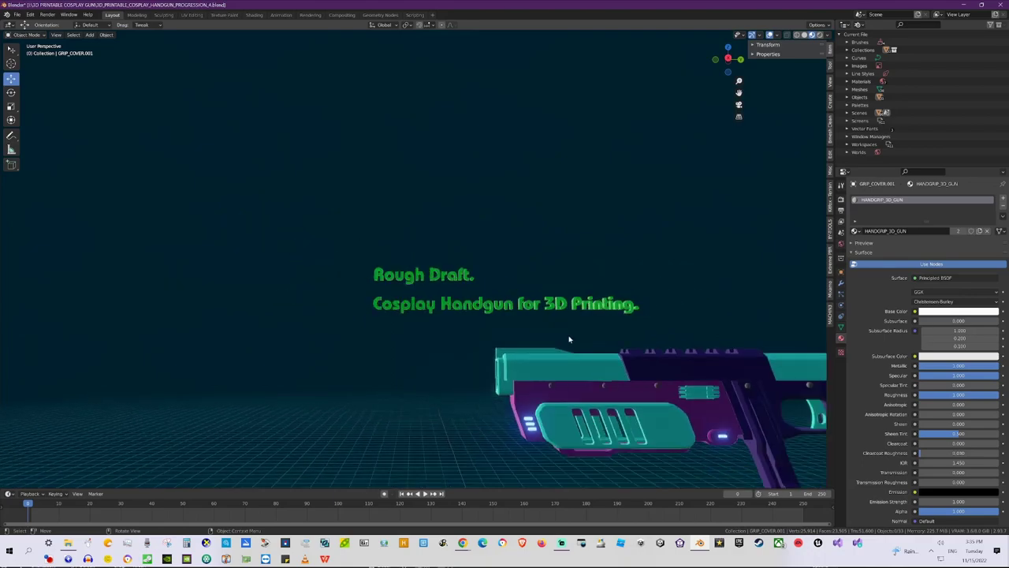
shift+middle_drag(601, 355, 419, 267)
middle_drag(481, 317, 644, 363)
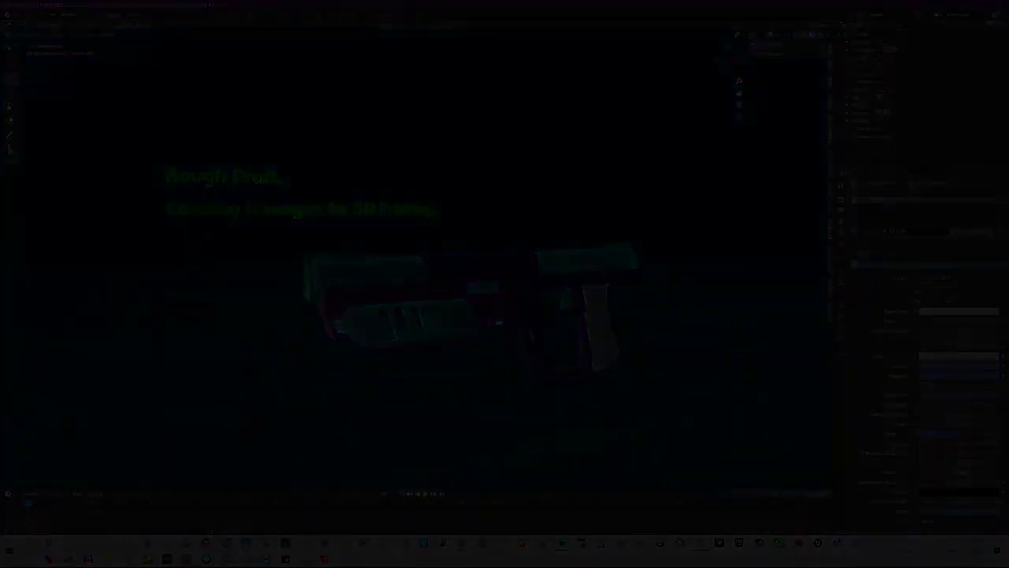